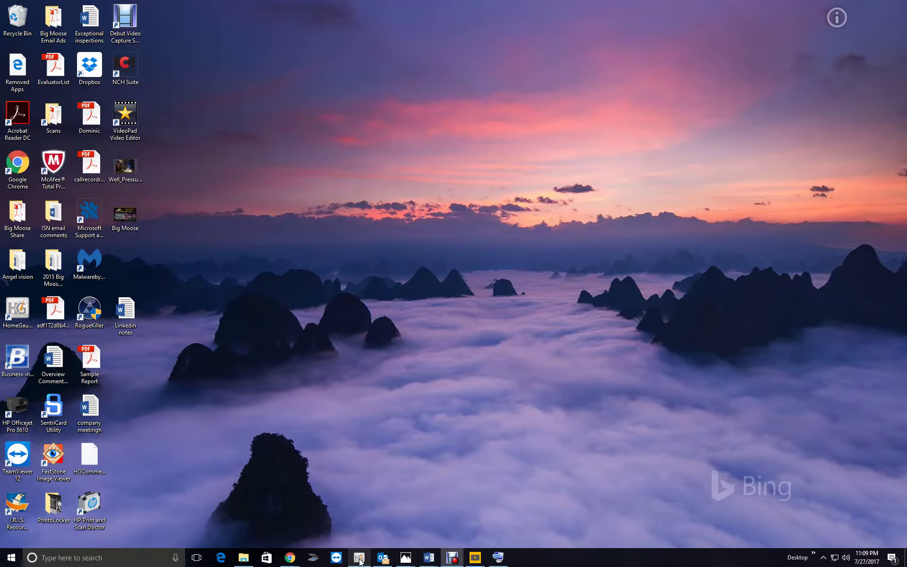
Open the saved 7/26/2017 Gladwin inspection report from HomeGauge's report list
click(359, 558)
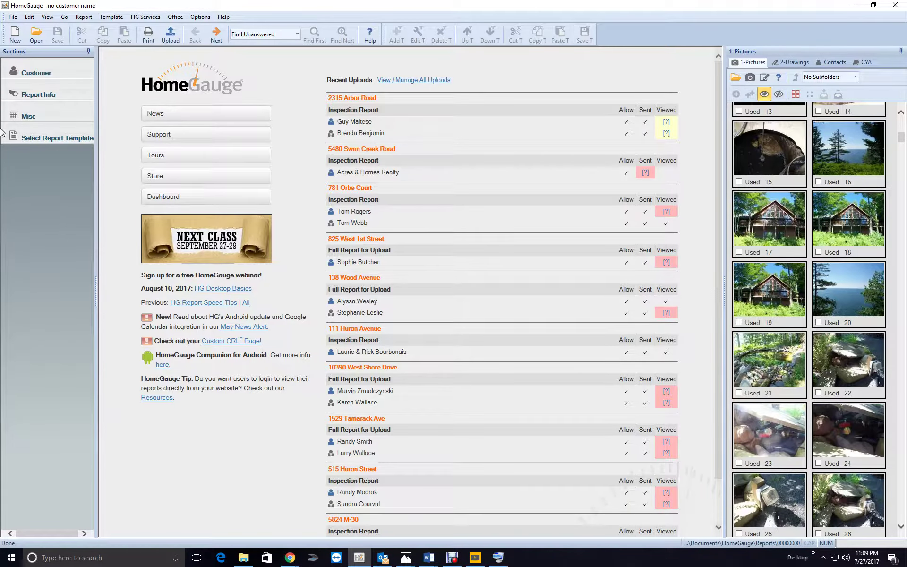
click(37, 34)
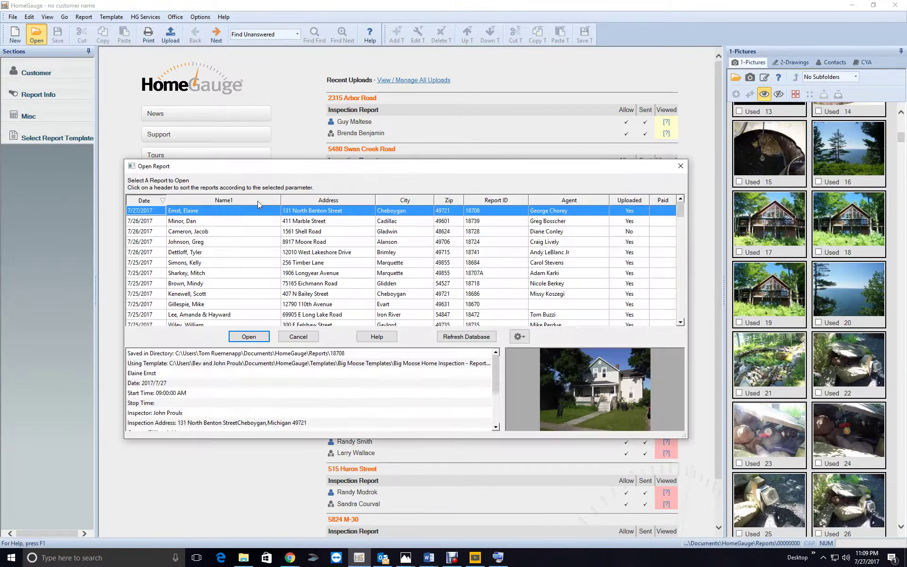
click(352, 234)
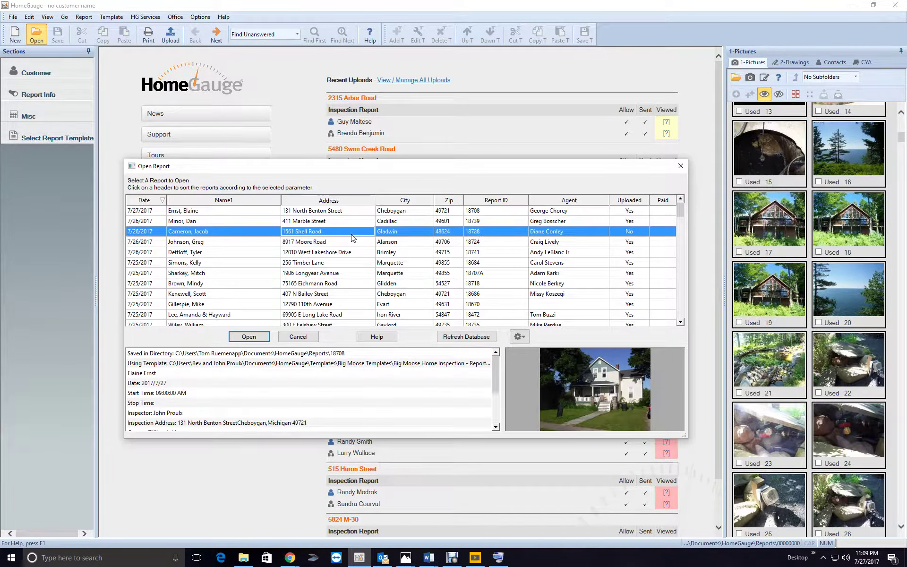
click(249, 337)
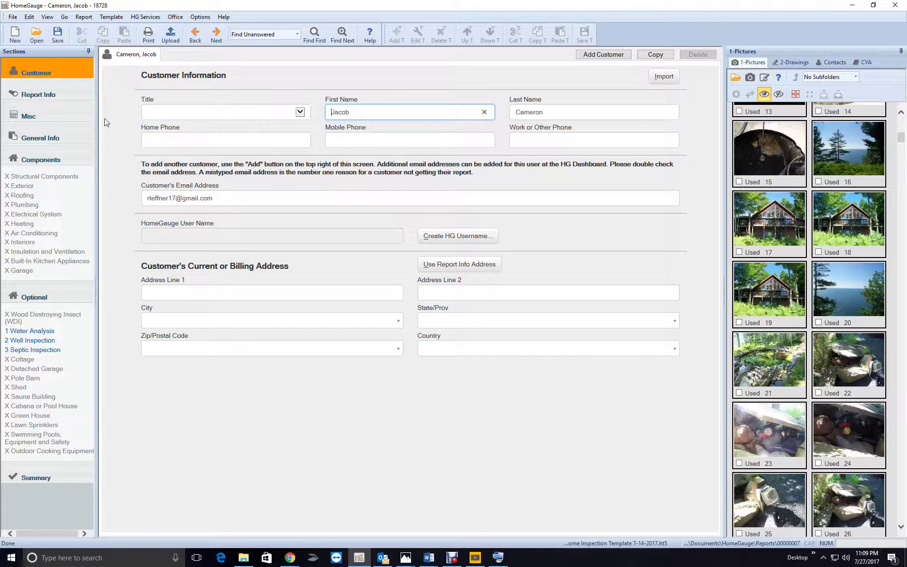
Review the property, real estate agent contact and agreement pages, then show General Report Information
click(71, 95)
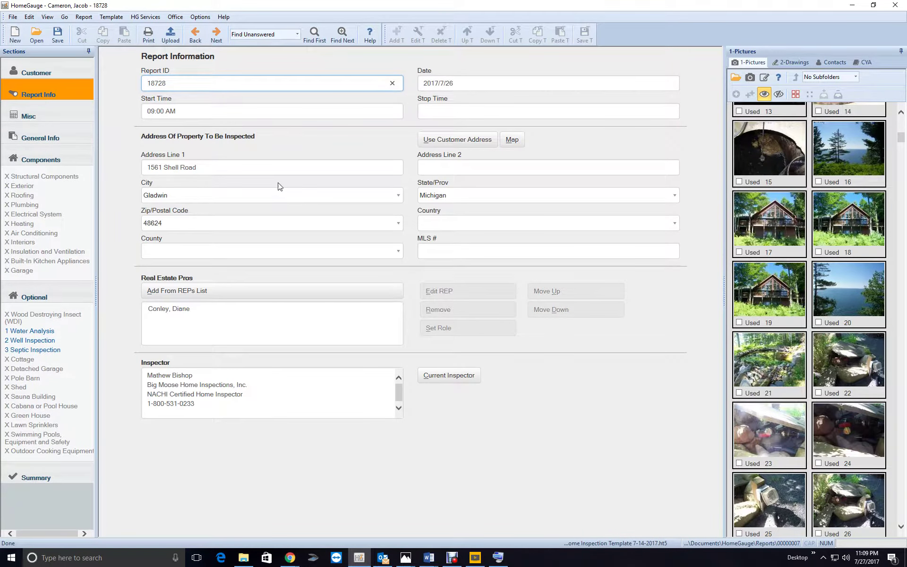
click(185, 312)
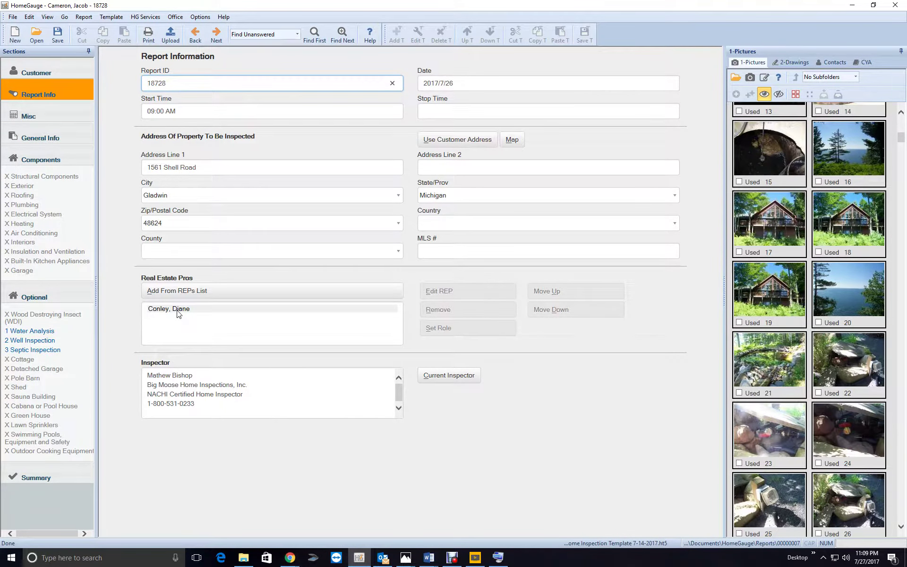
click(457, 293)
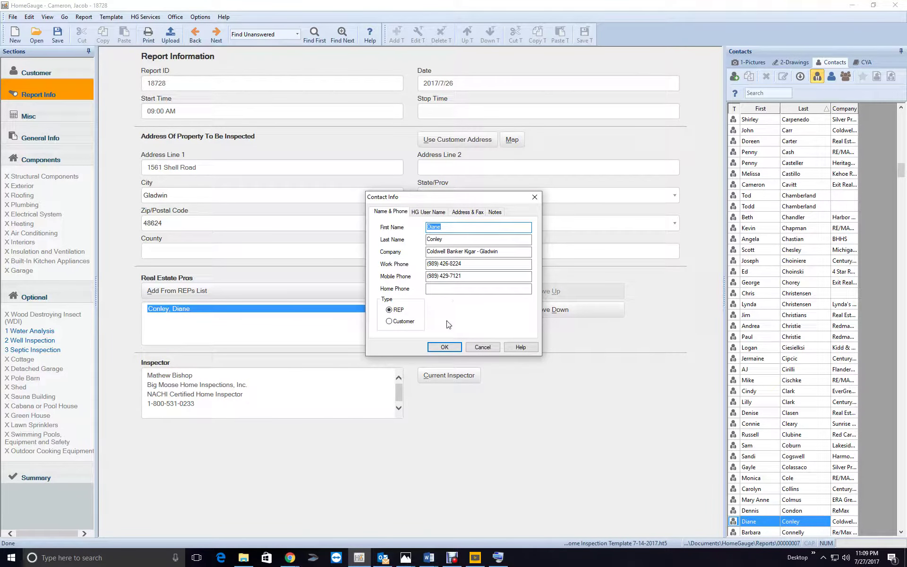
click(434, 350)
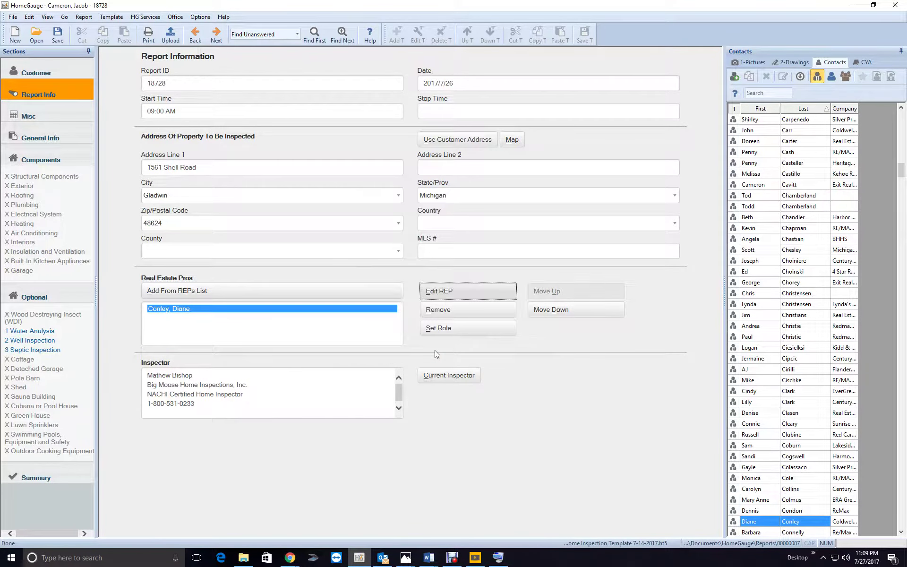
click(44, 111)
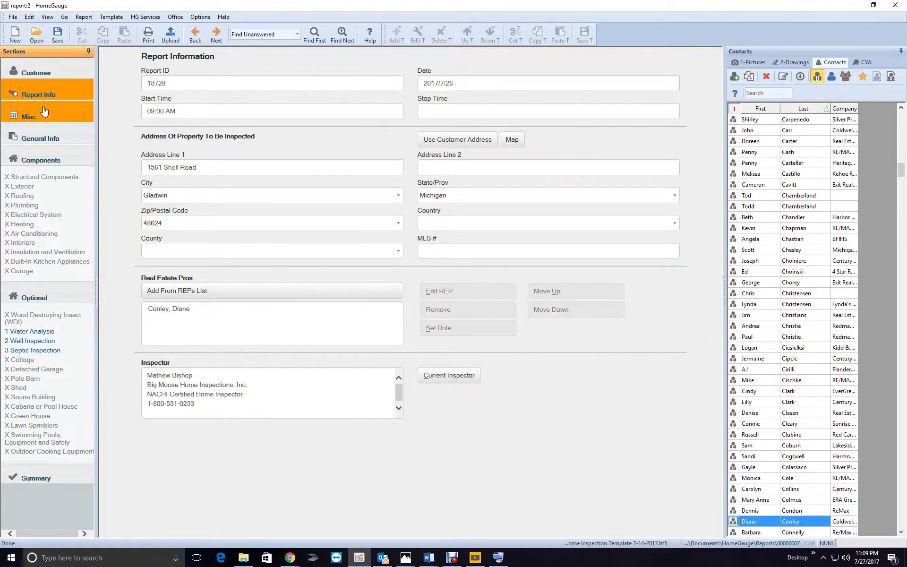
click(38, 94)
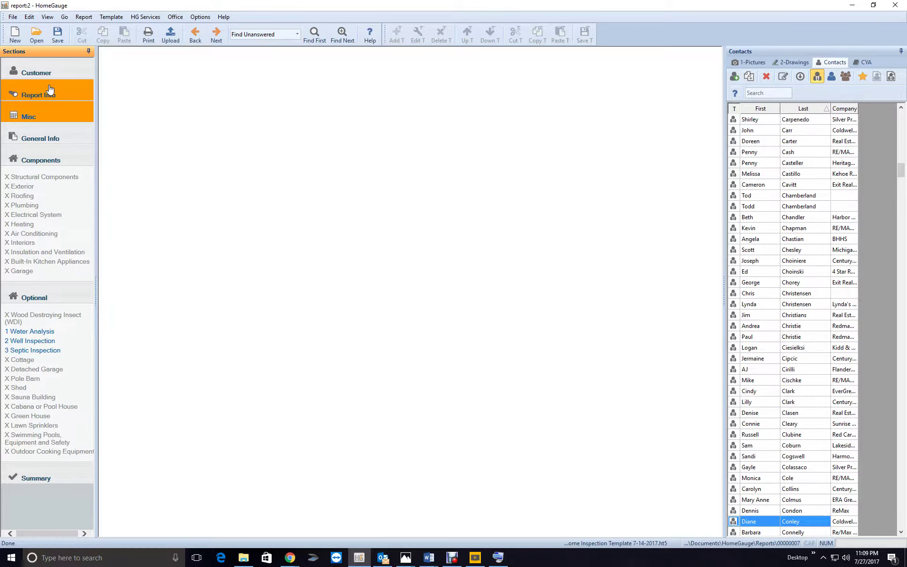
click(54, 138)
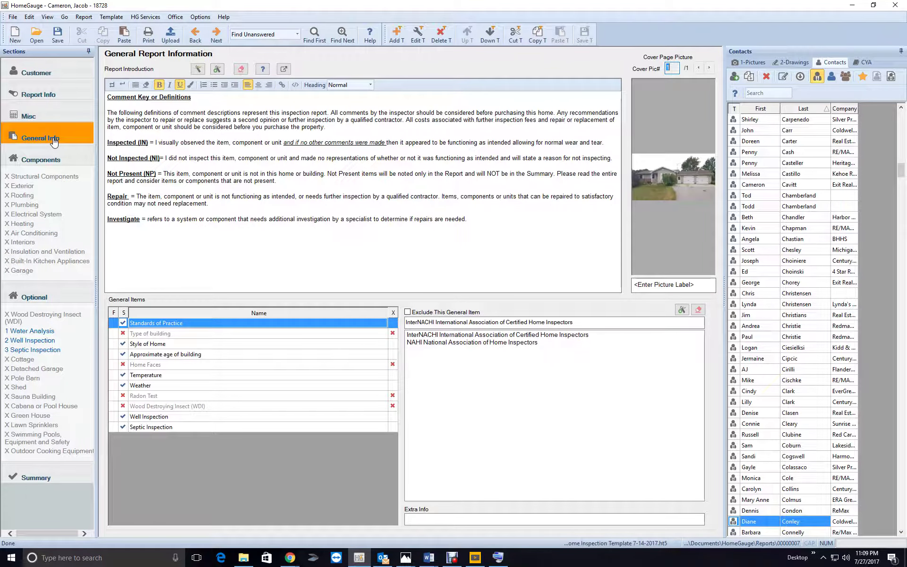
Move from Water Analysis to the optional Well Inspection section and display photo 2, the blue tank
click(31, 332)
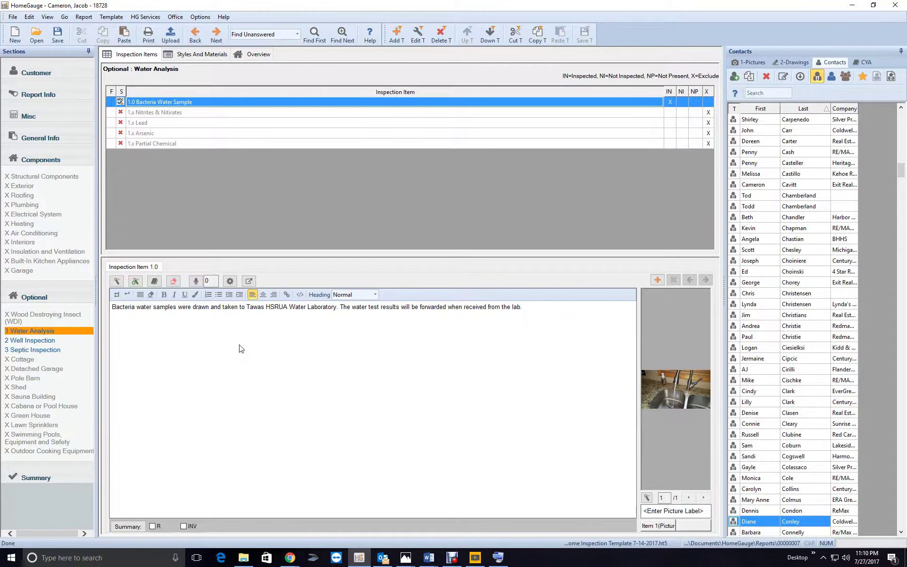
click(66, 341)
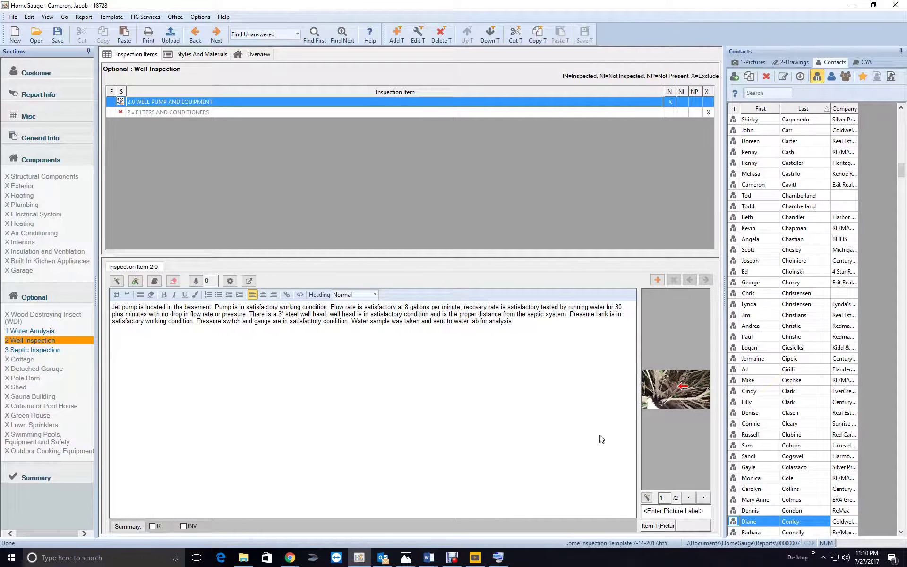
click(708, 498)
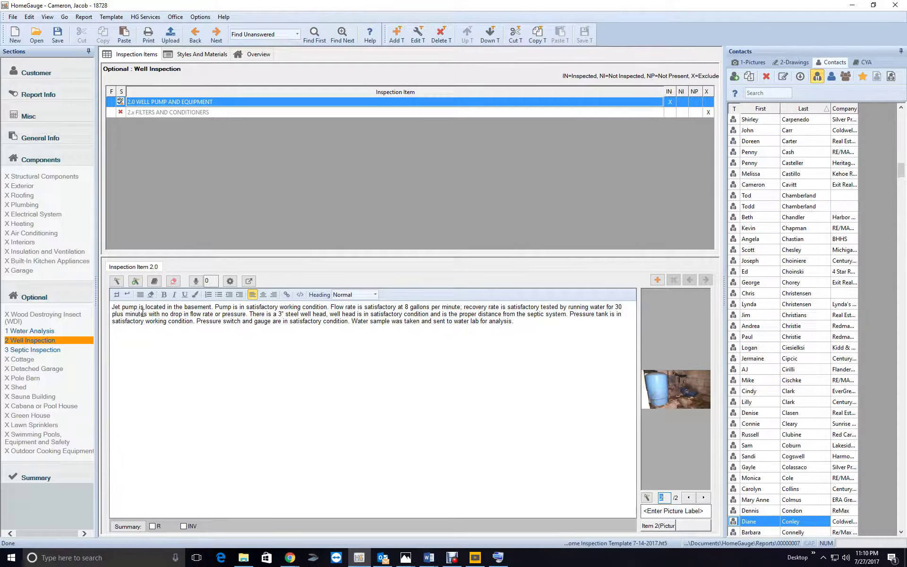
Start the well comment with 'A functional flow test was performed on the waste water system.' and show photo 1
click(113, 312)
text(This)
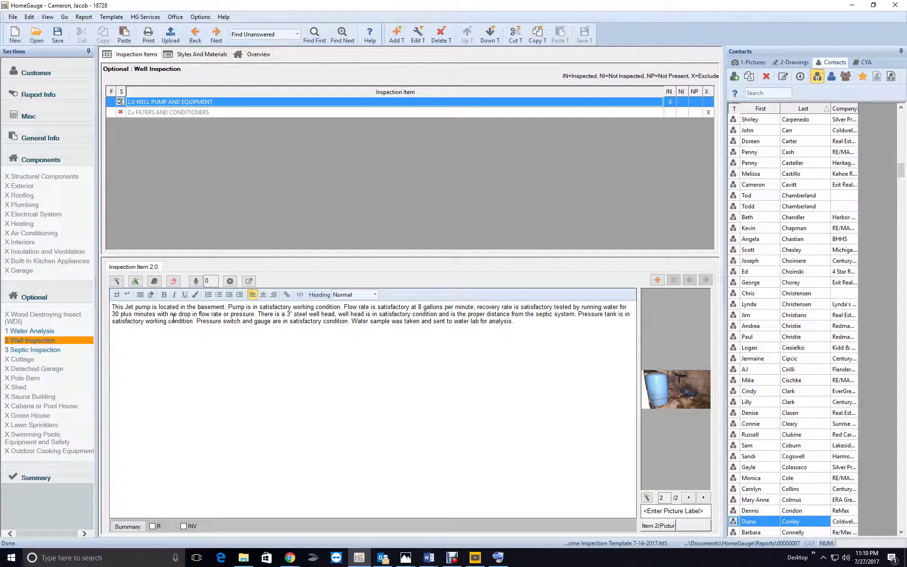
text(inspe)
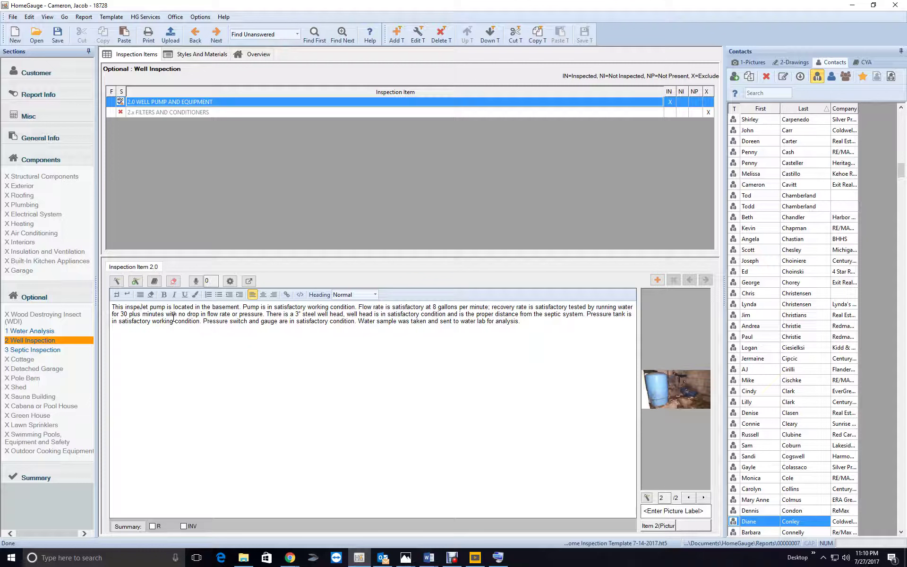
key(BackSpace)
key(BackSpace)
key(BackSpace)
key(BackSpace)
key(BackSpace)
key(BackSpace)
key(BackSpace)
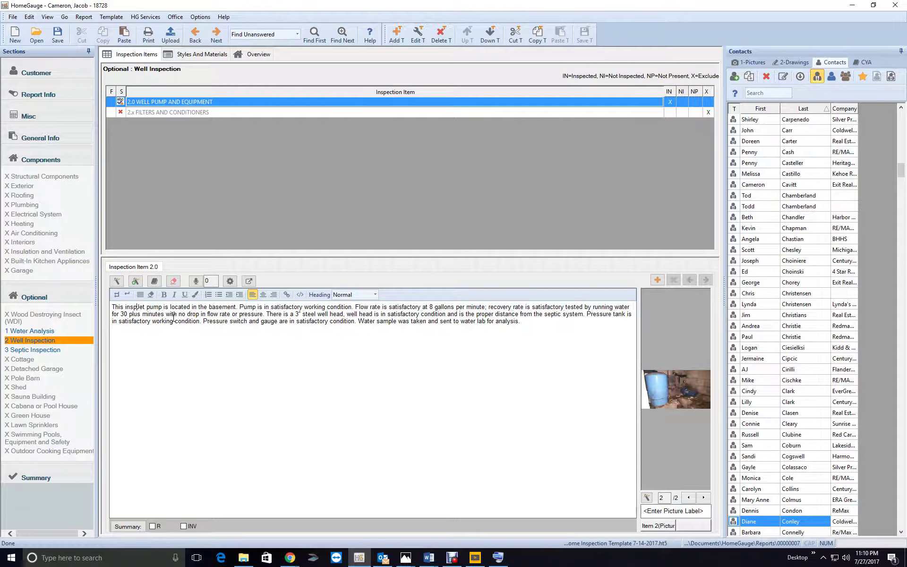
key(BackSpace)
key(BackSpace)
key(BackSpace)
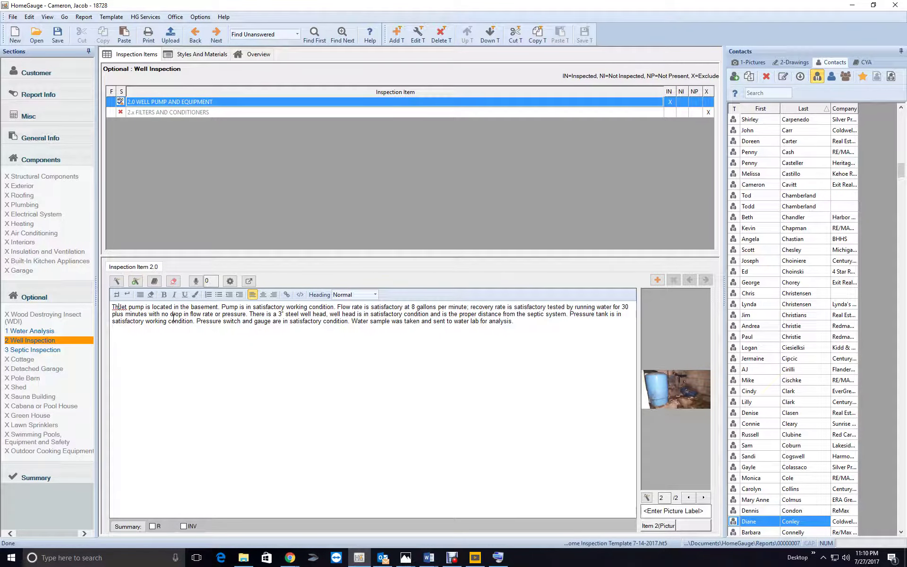
text(A fun)
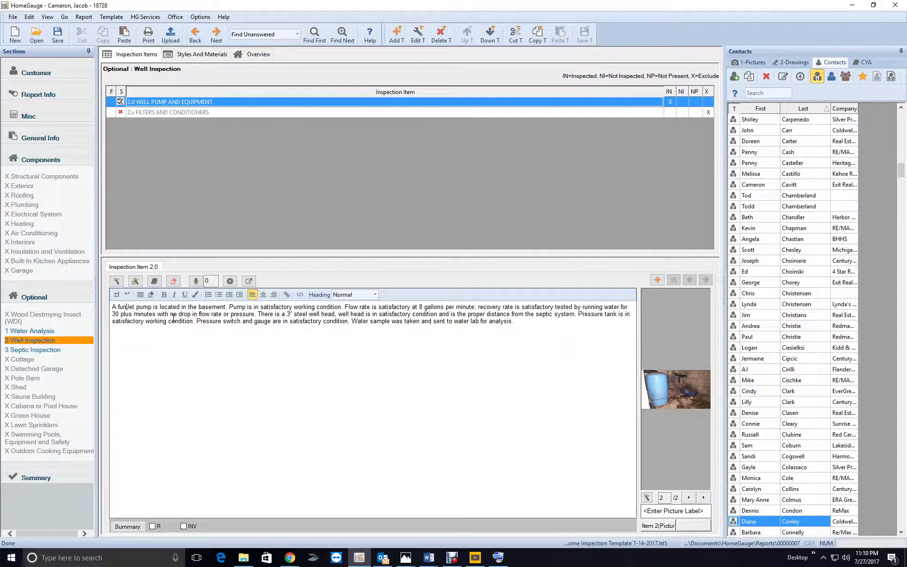
text(ctional f)
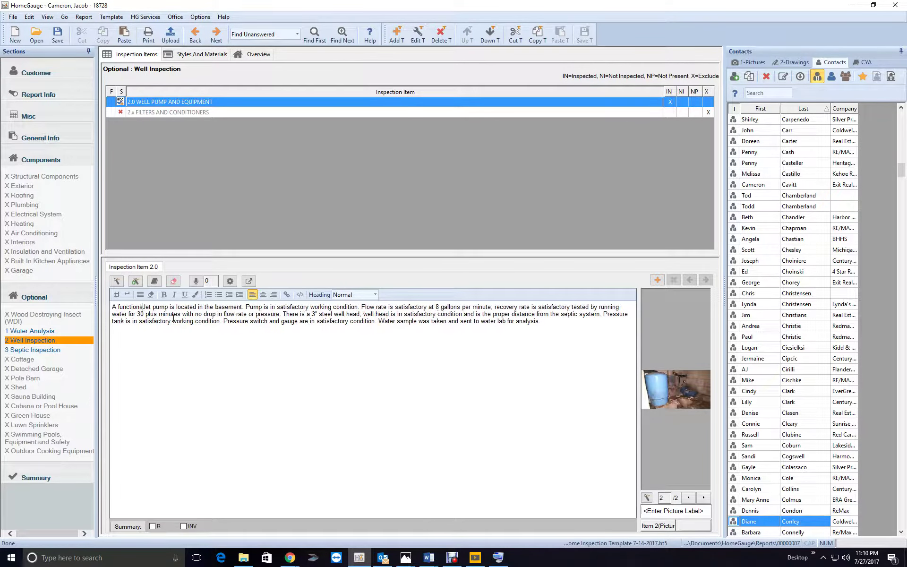
text(low test wa)
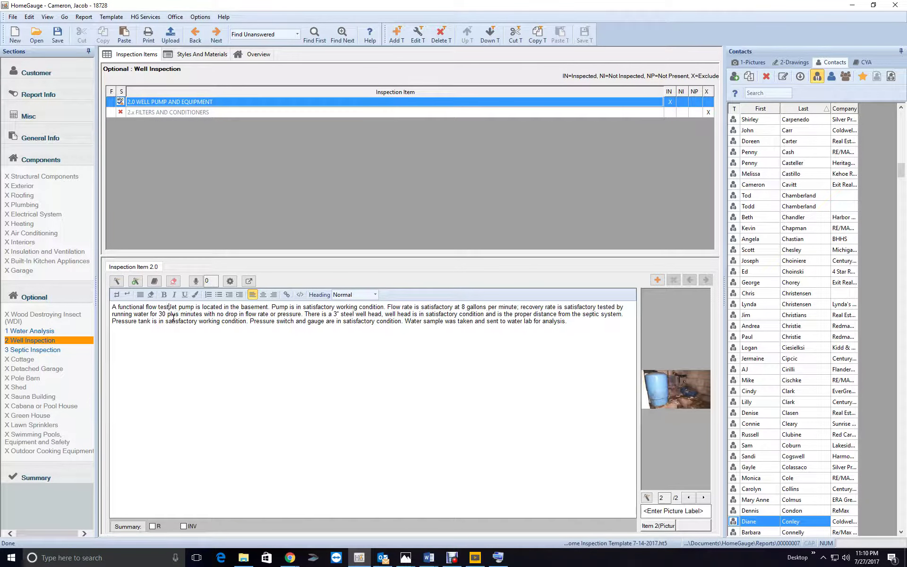
text(s perfo)
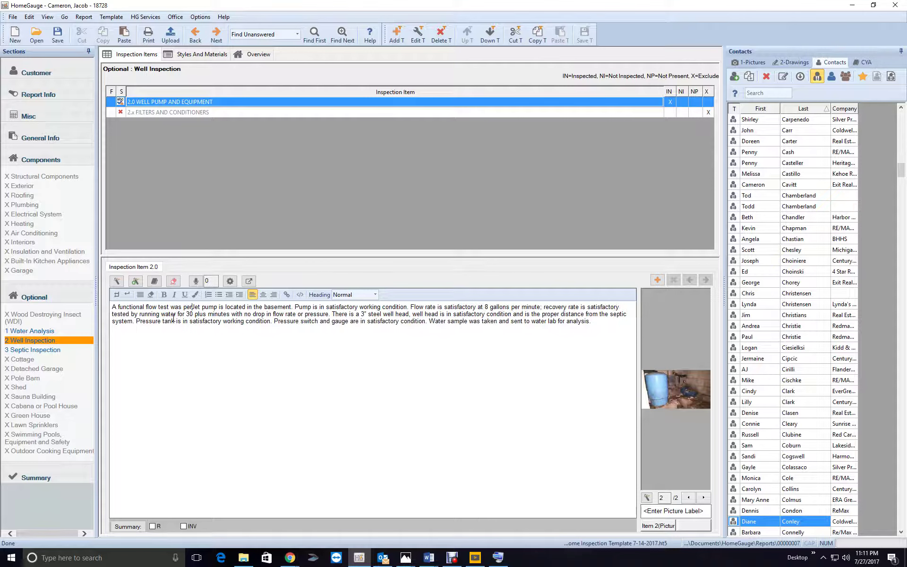
text(rmed on the w)
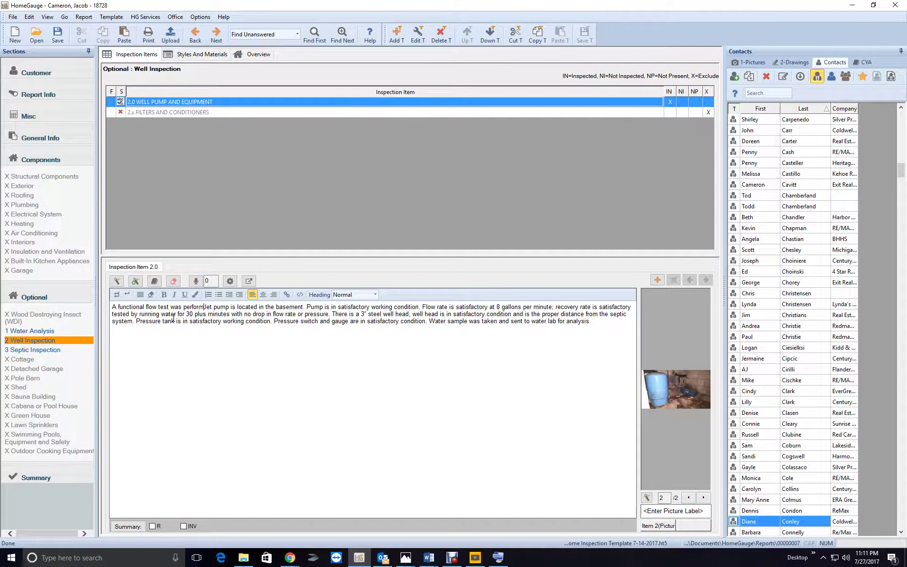
text(aste water sy)
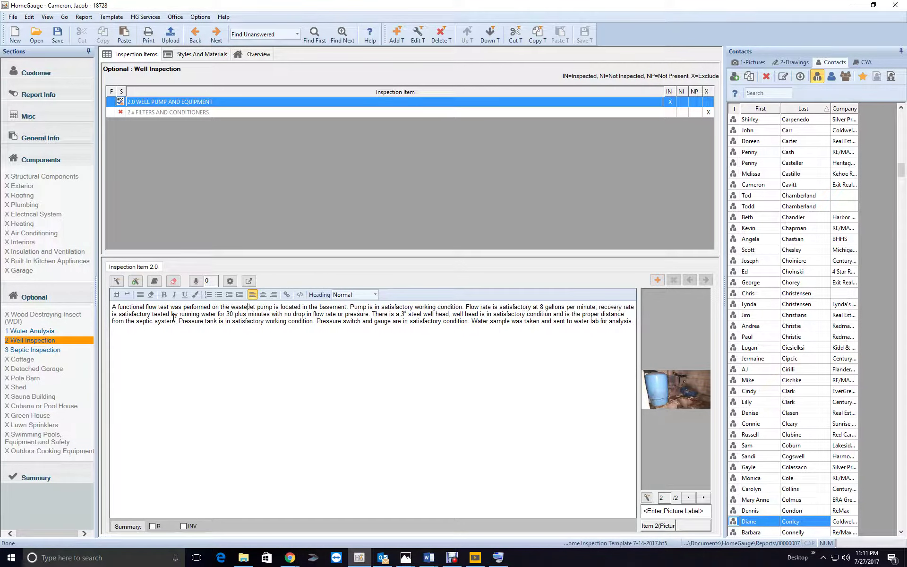
text(stem.)
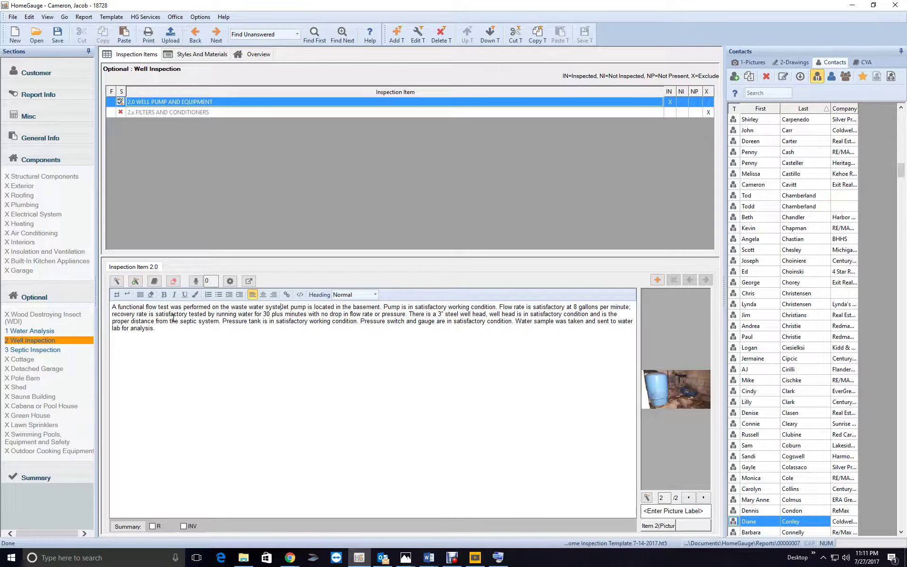
key(BackSpace)
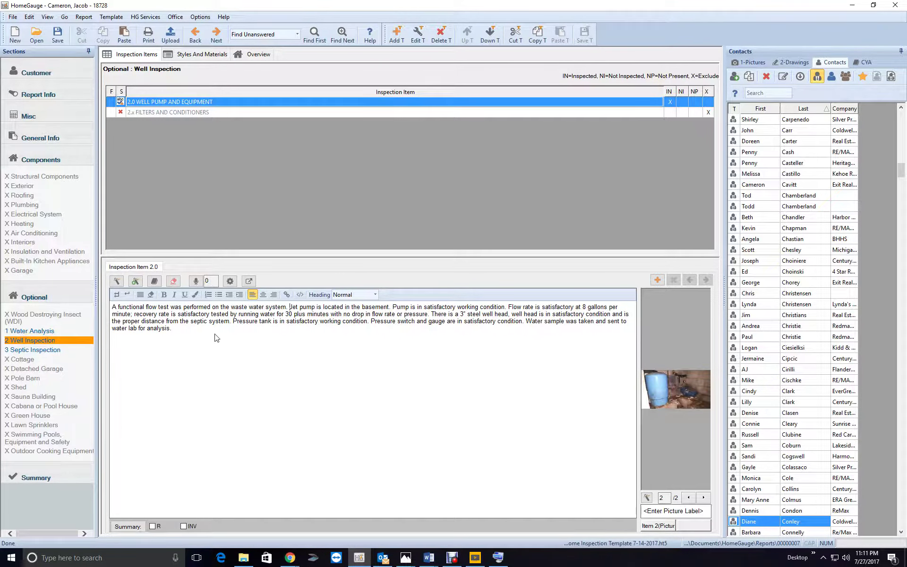
click(704, 498)
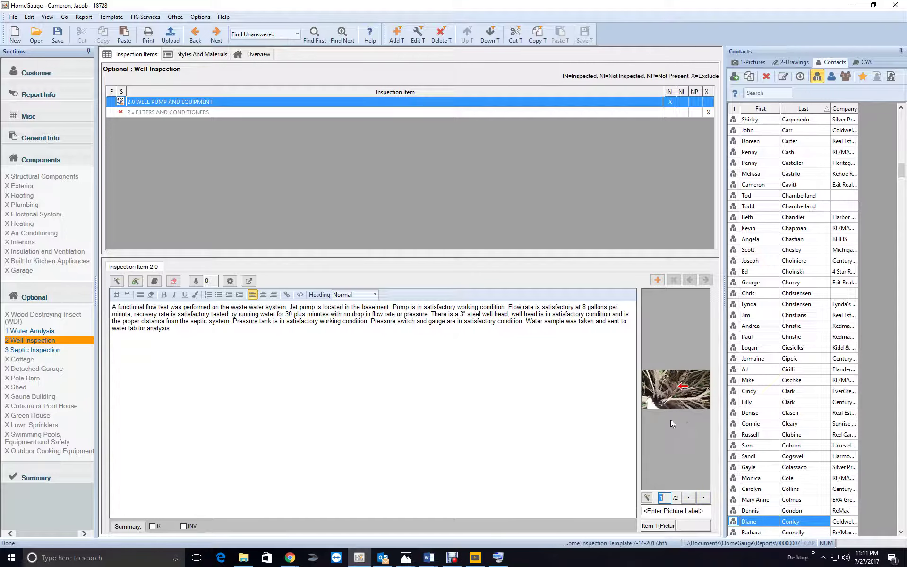
click(84, 17)
click(112, 103)
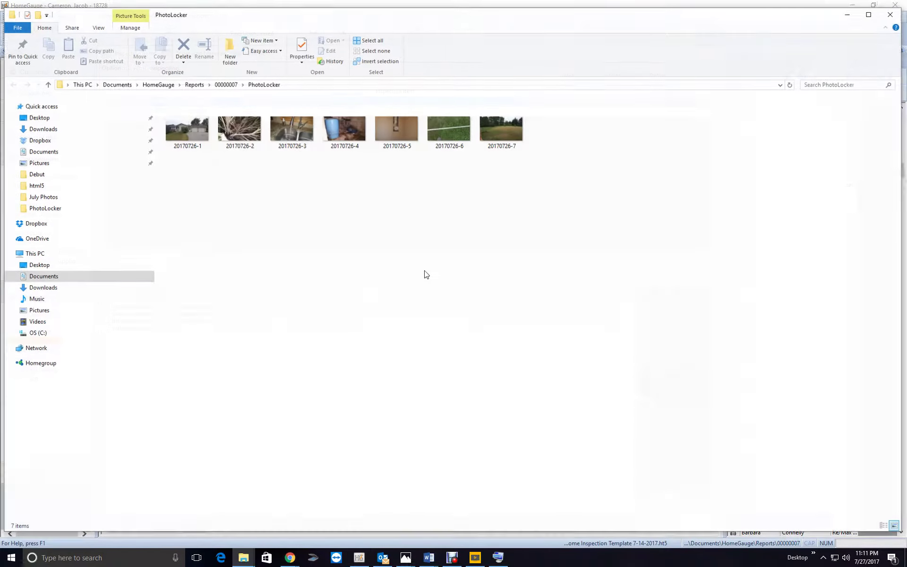
double_click(241, 135)
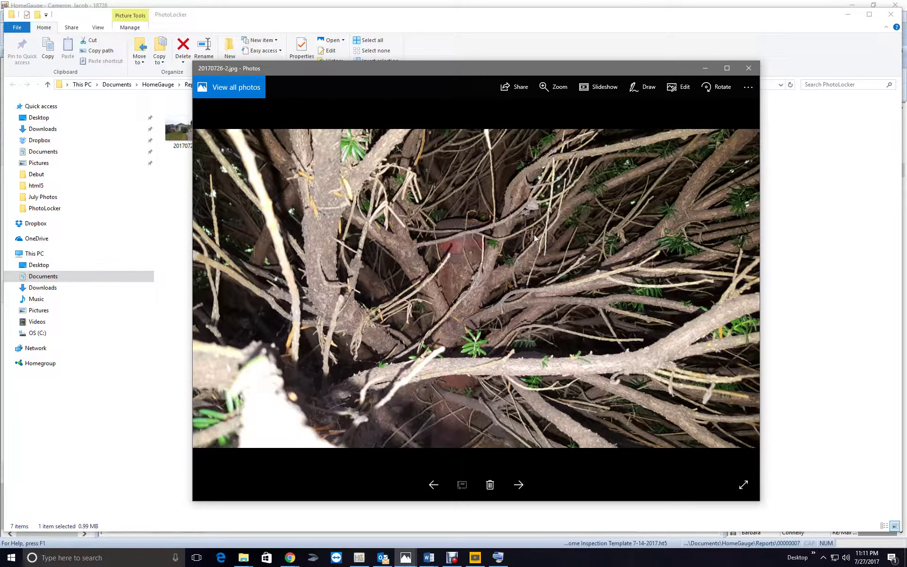
click(752, 70)
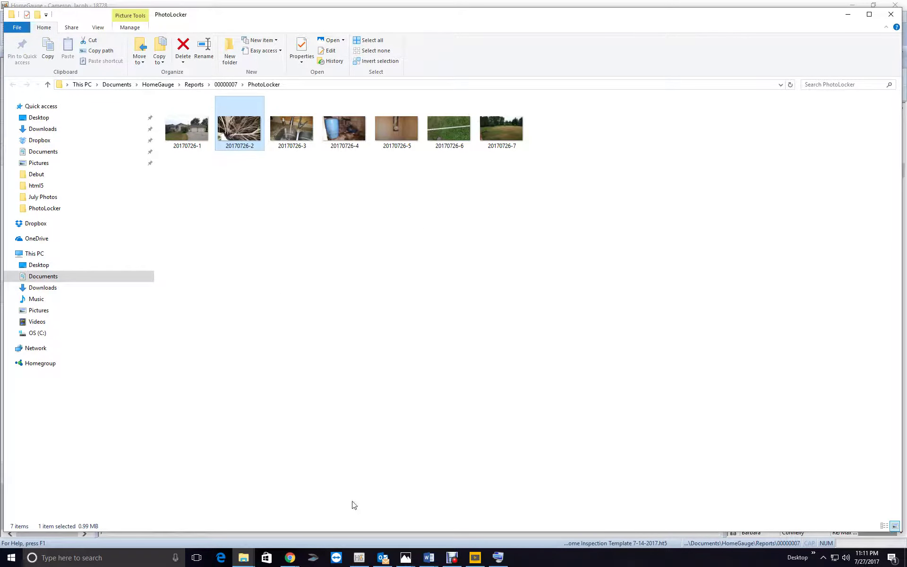
click(360, 558)
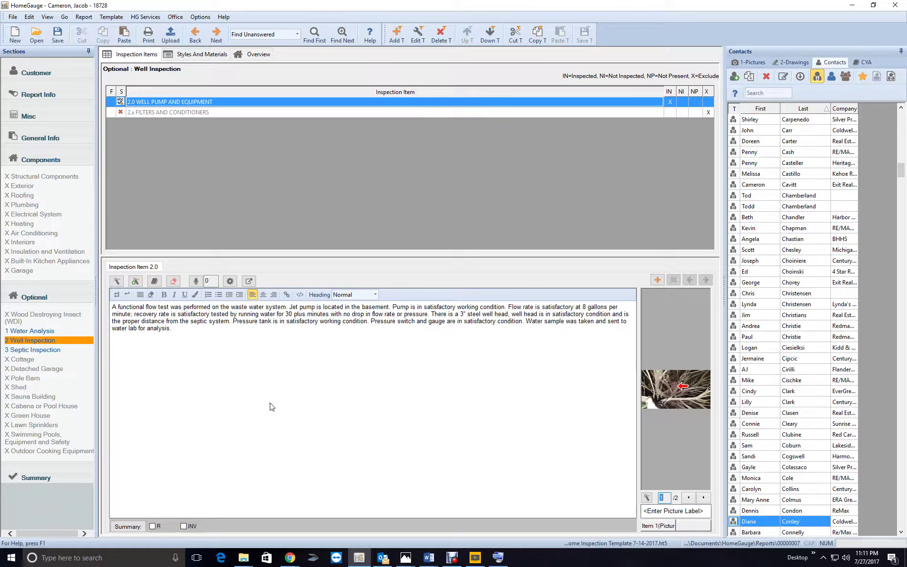
Open the Septic Inspection section and view both septic system photos, ending on the first
click(701, 497)
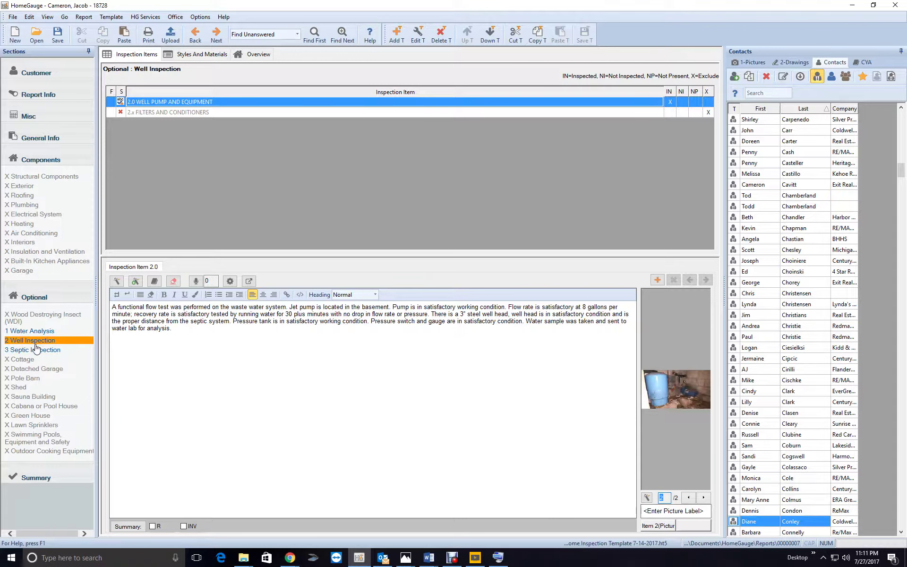
click(35, 349)
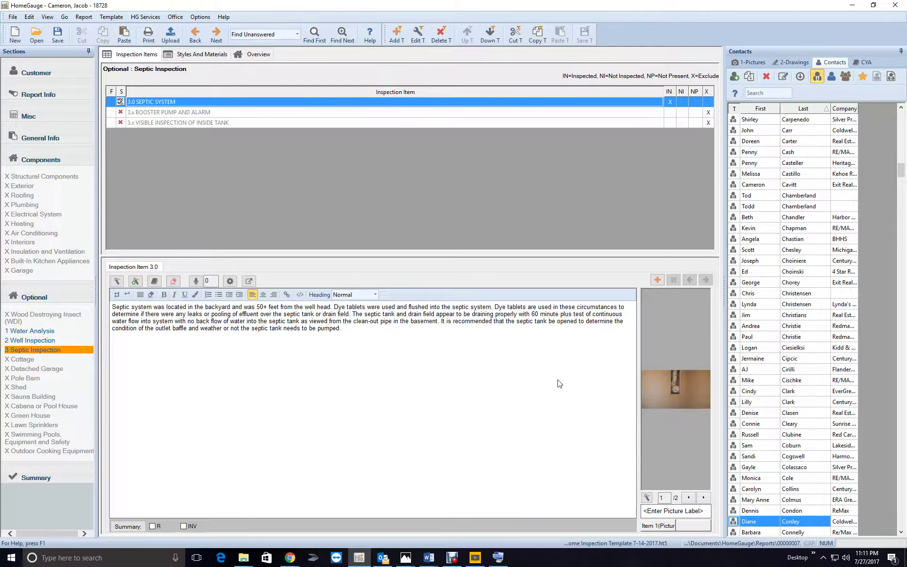
click(704, 498)
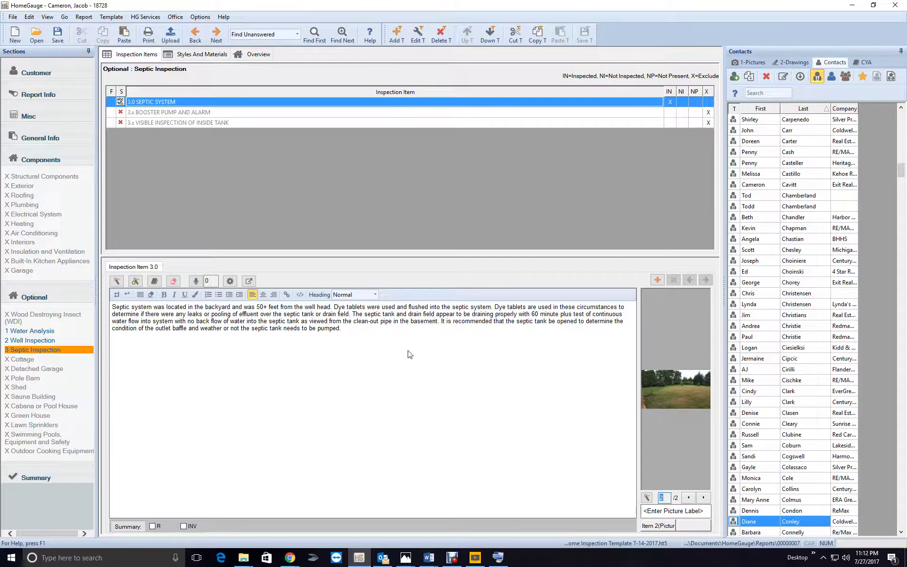
click(688, 497)
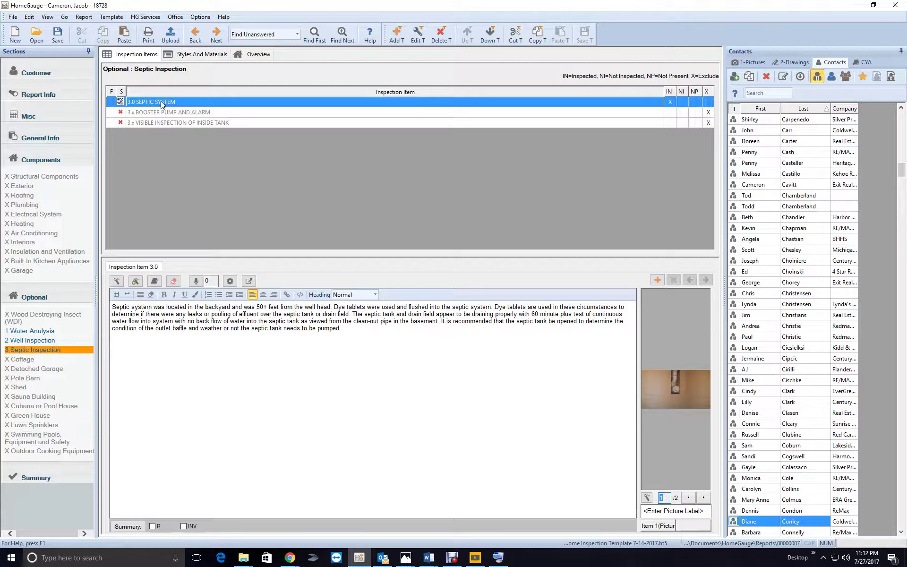
Cancel printing and step through unanswered items, clearing the heating equipment comment text
click(148, 34)
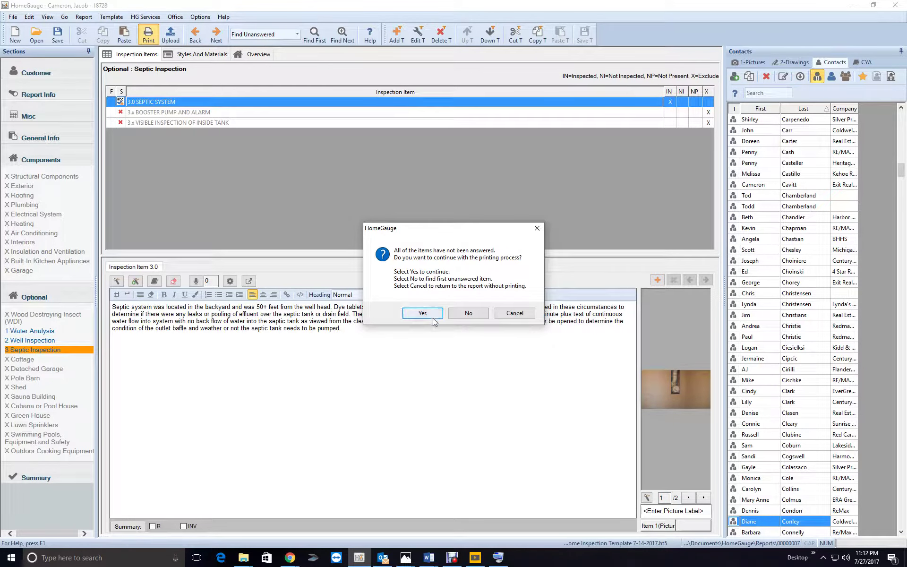
click(515, 313)
click(335, 41)
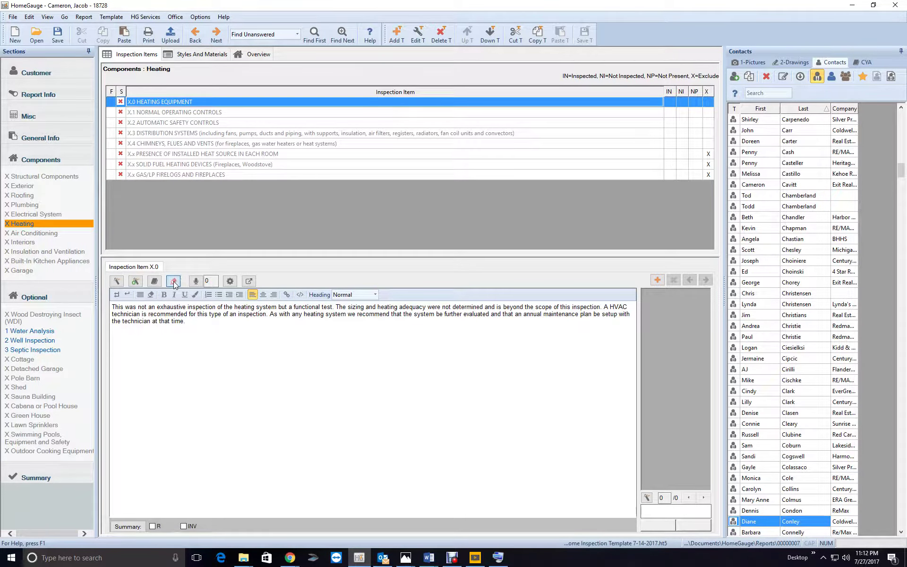
click(173, 281)
click(342, 34)
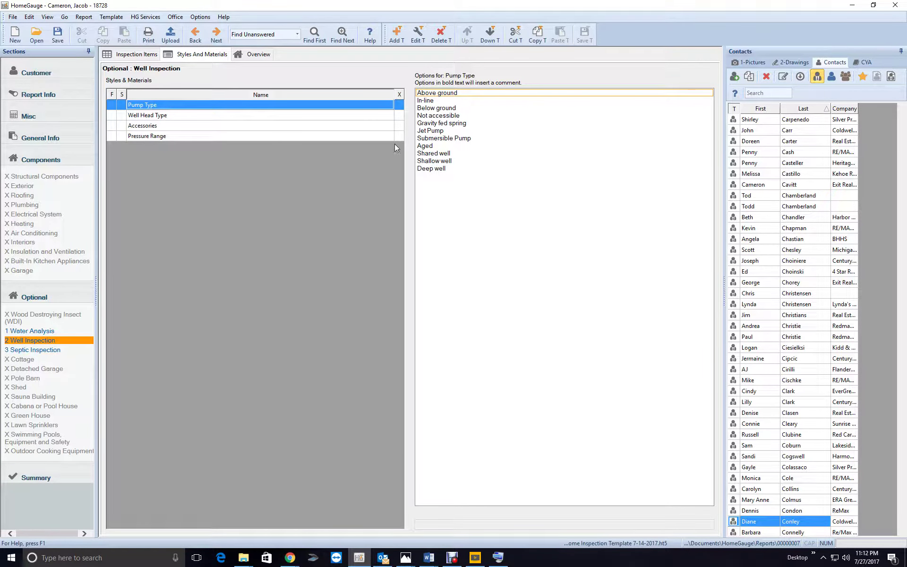
Choose Jet Pump, 3" steel well head and Pressure tank, and mark Pressure Range excluded
click(430, 131)
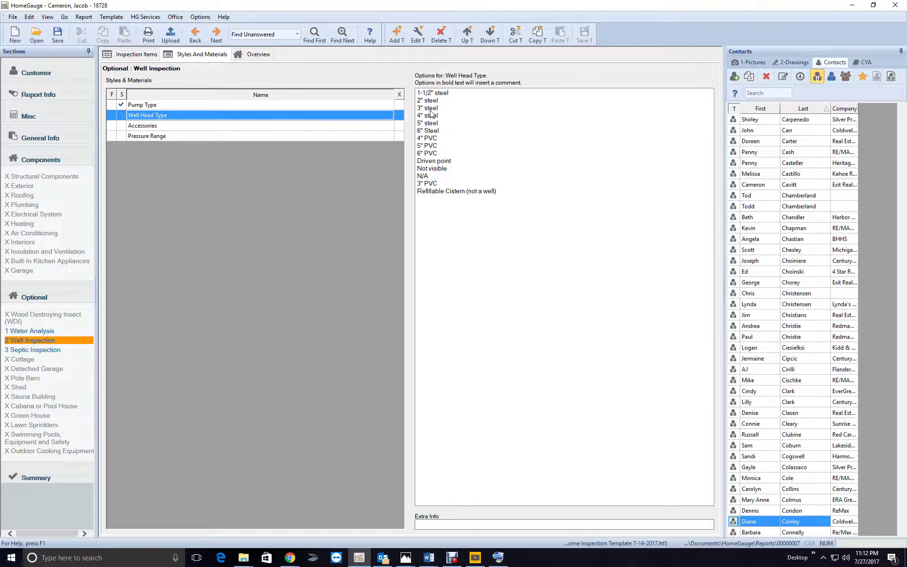
click(431, 109)
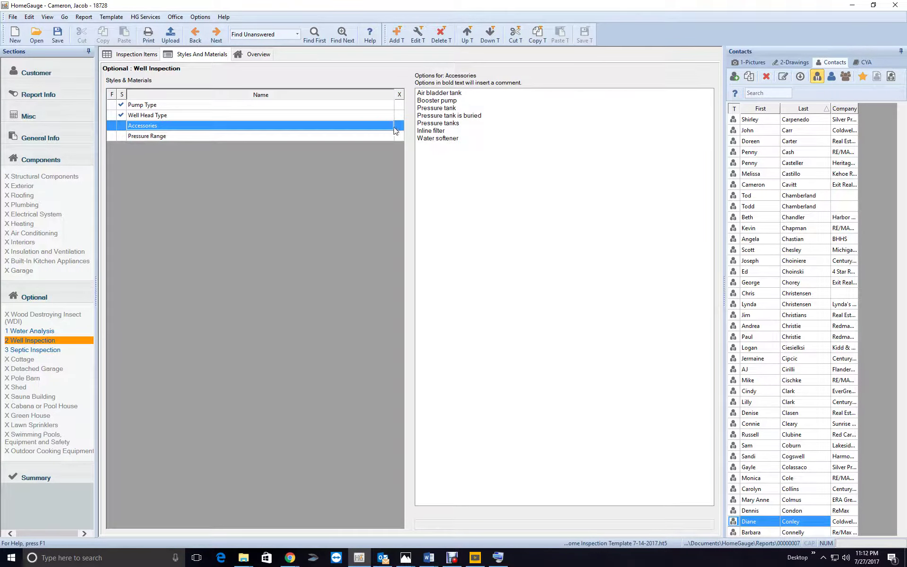
click(439, 108)
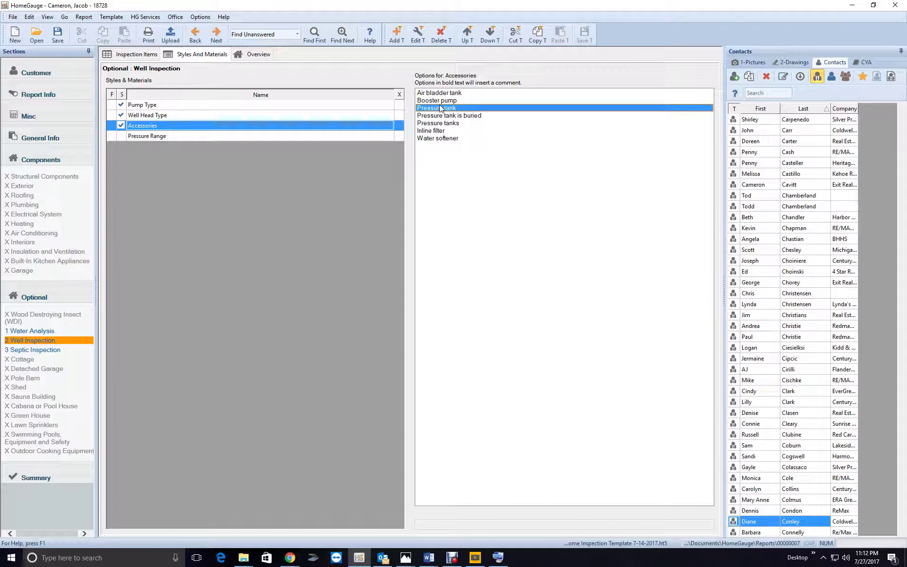
click(375, 138)
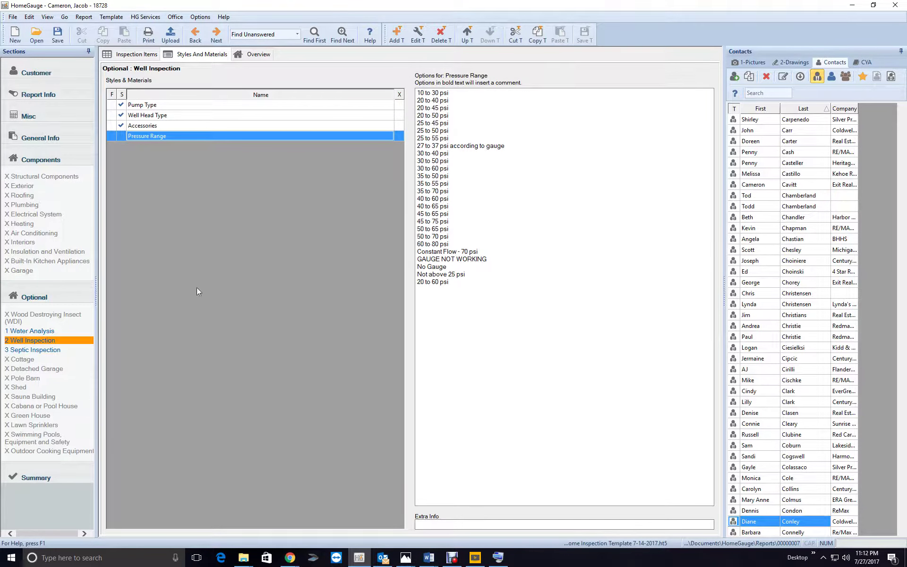
click(399, 137)
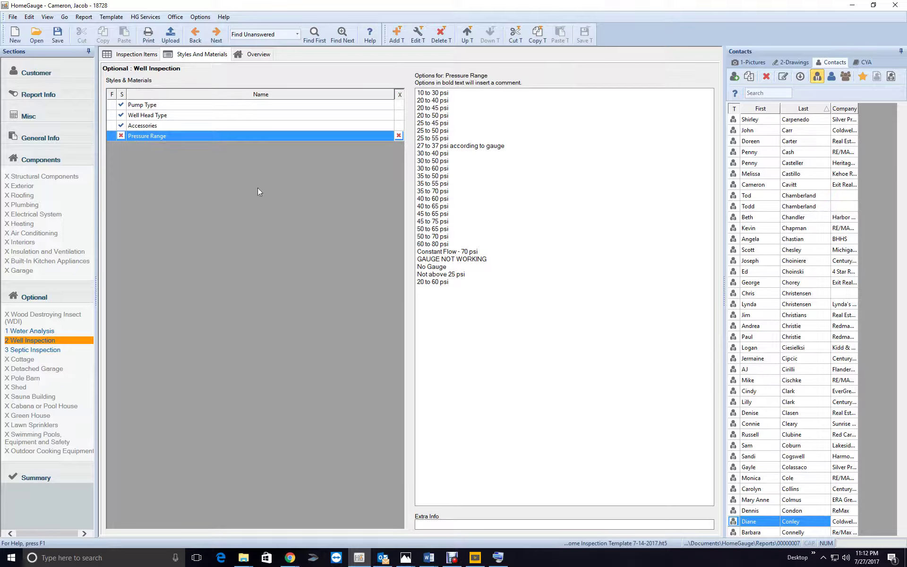
Save the report and confirm no unanswered items remain
click(55, 39)
click(342, 34)
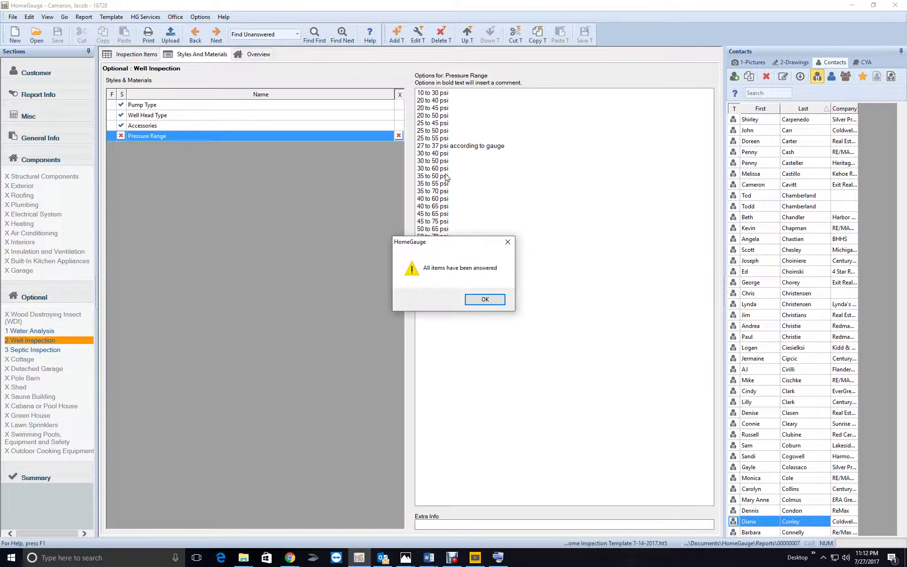
click(499, 300)
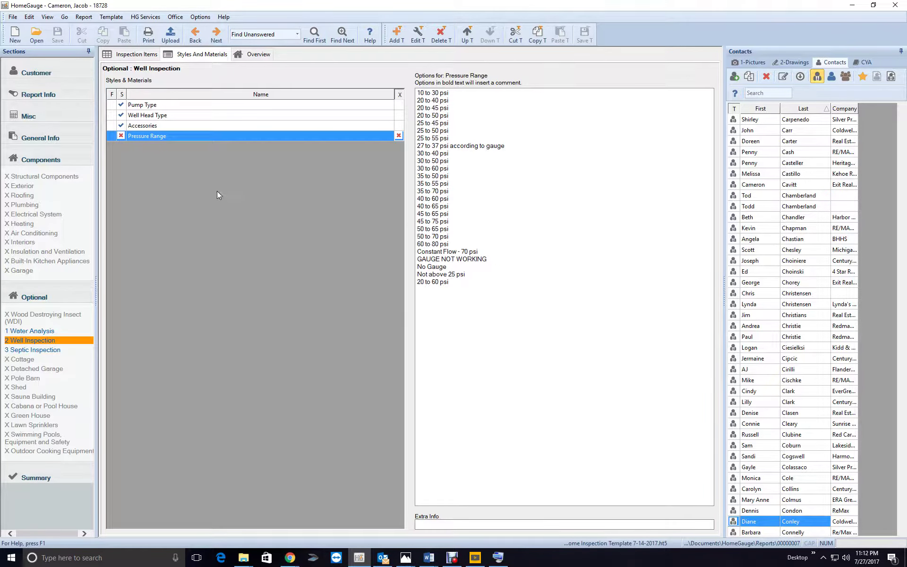
Preview the Full Report For Upload or Print With Pictures document, then close the preview
click(148, 34)
click(376, 254)
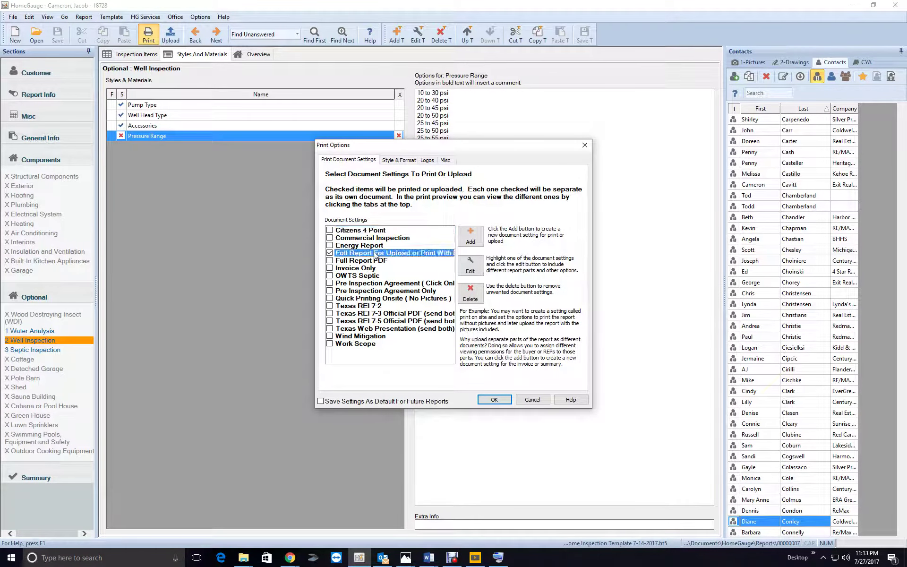
click(467, 270)
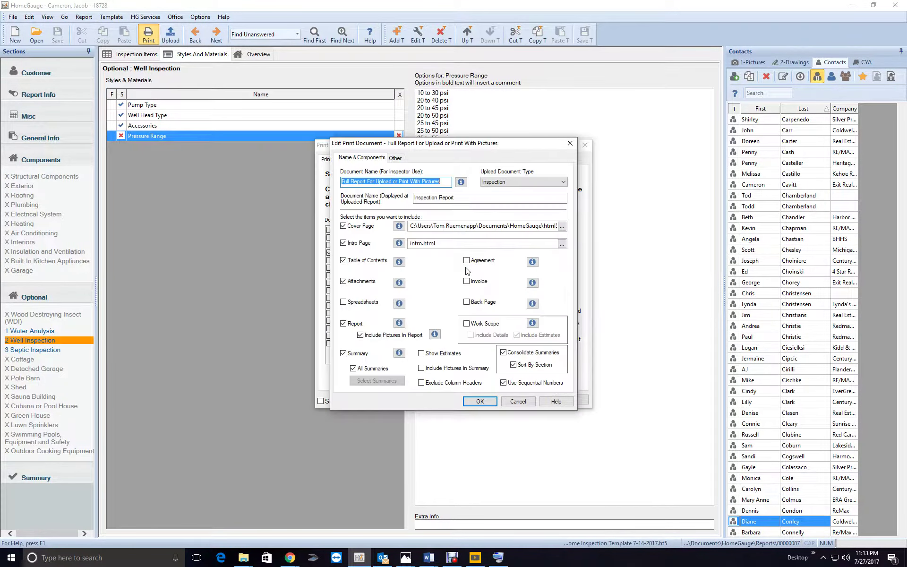
click(396, 158)
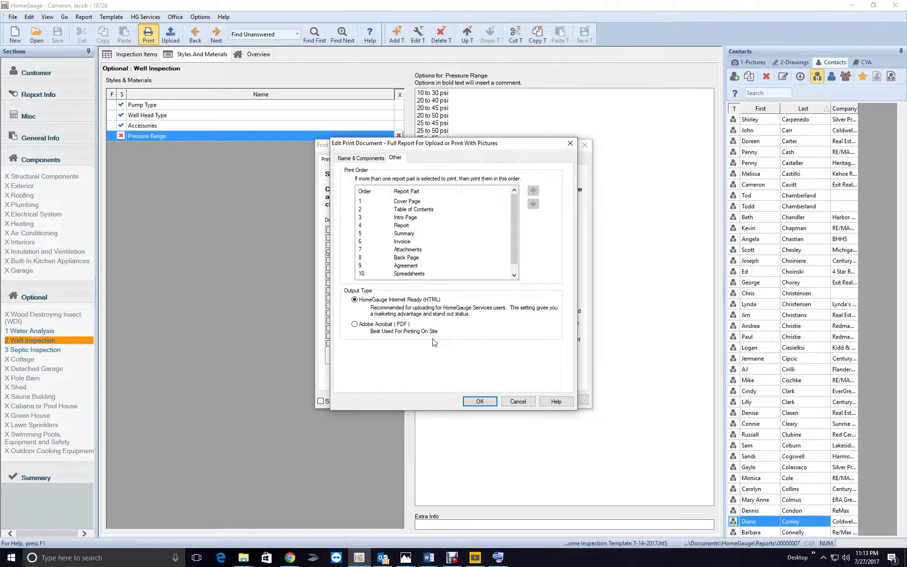
click(480, 401)
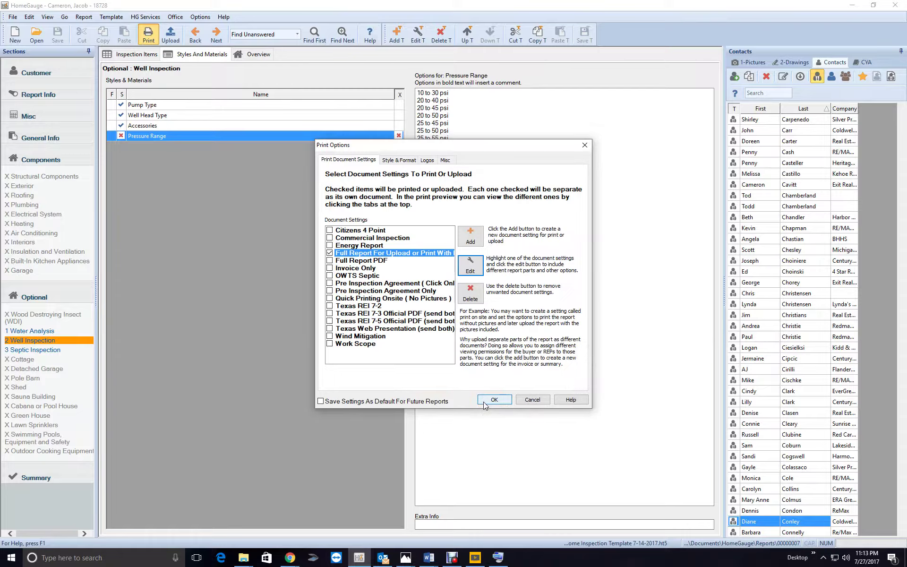
click(483, 402)
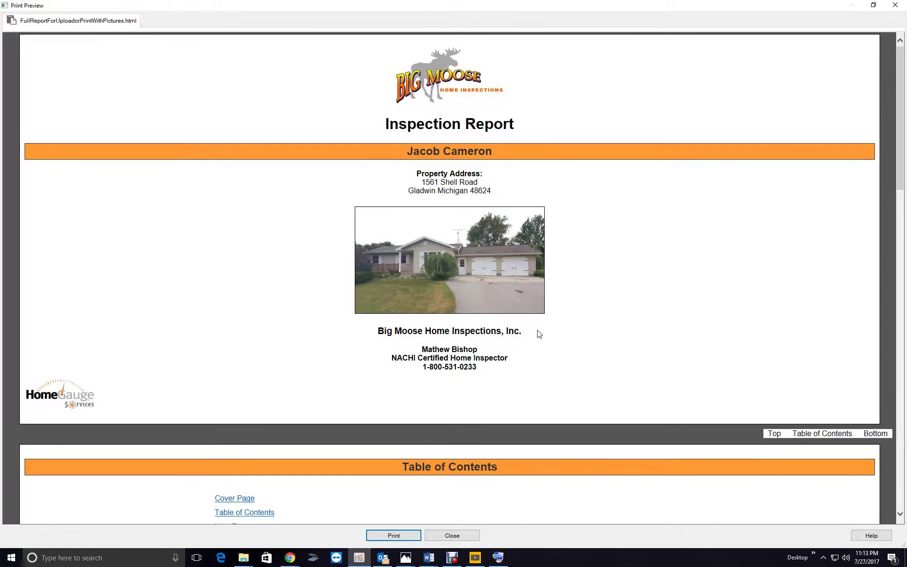
click(472, 535)
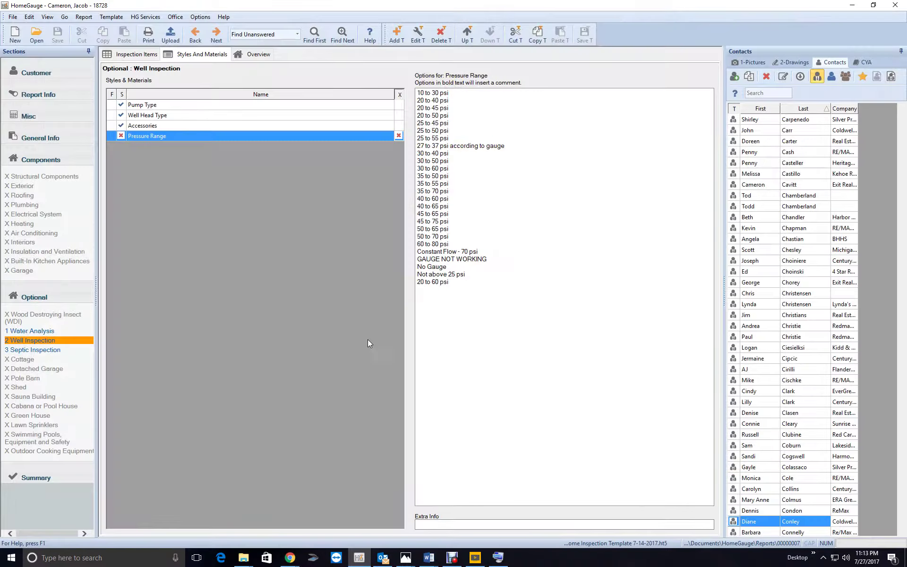
Set the Full Report For Upload cover page to 'Cover - Septic & Well Inspection Report'
click(146, 45)
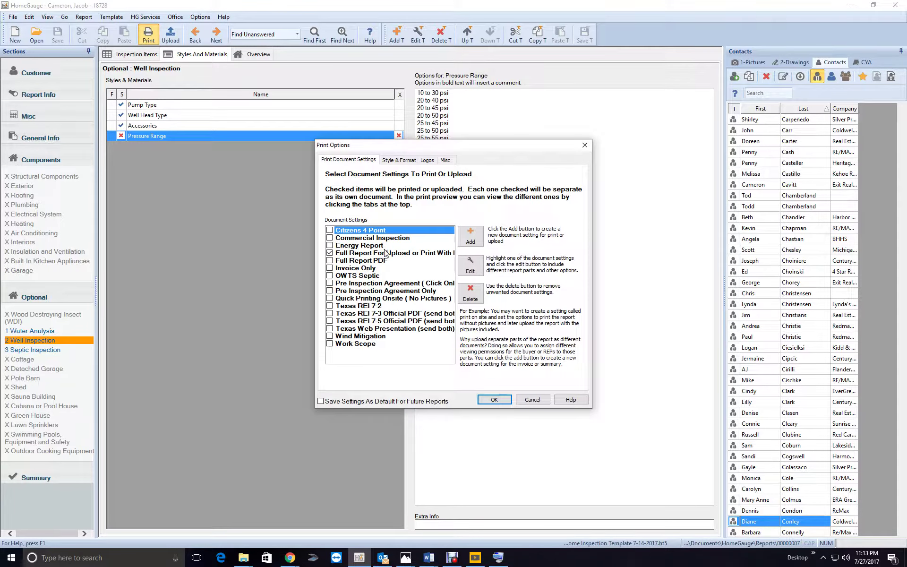
click(386, 253)
click(466, 270)
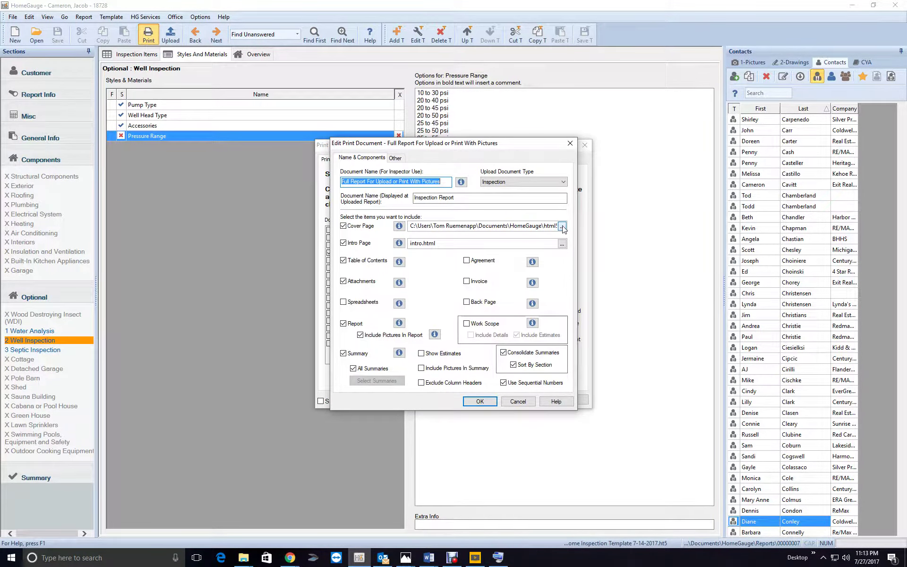
click(563, 226)
scroll(531, 293, down, 5)
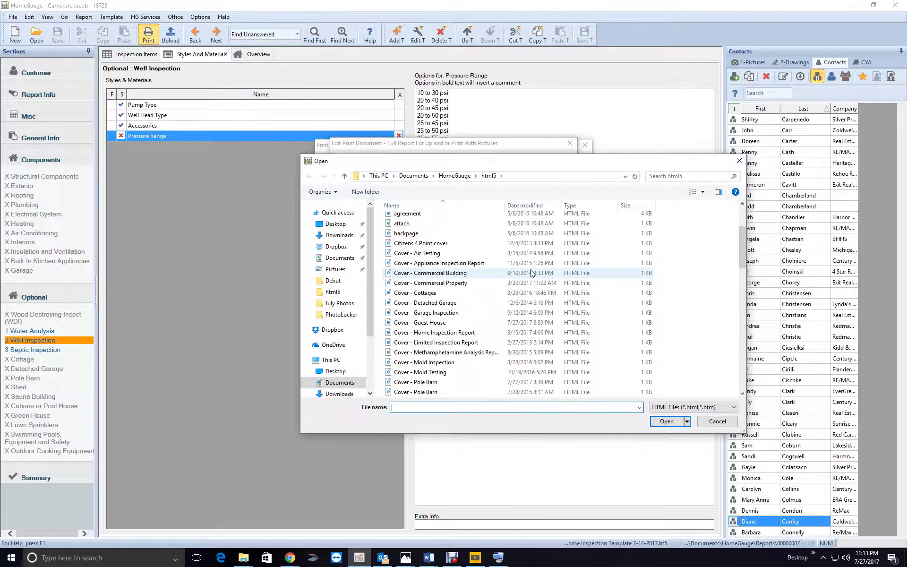
scroll(531, 272, down, 3)
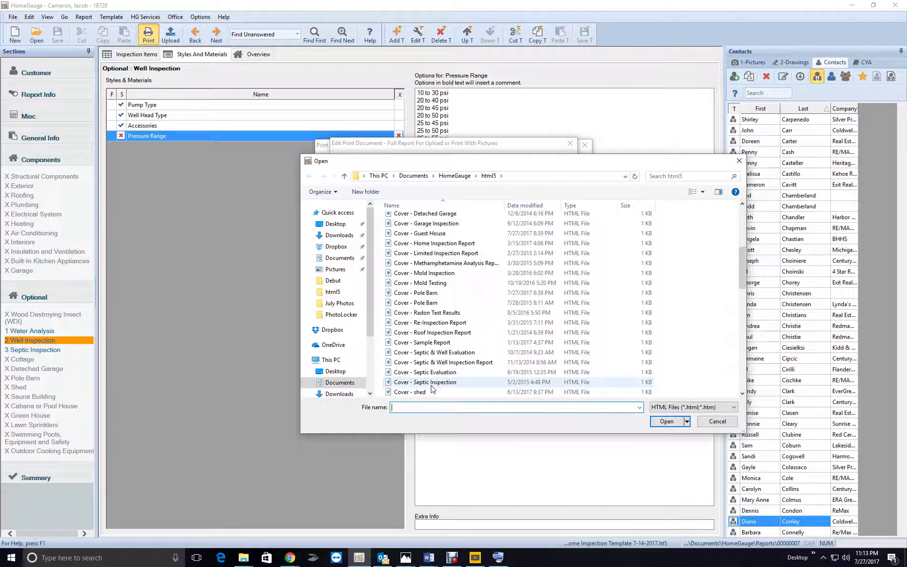
click(444, 362)
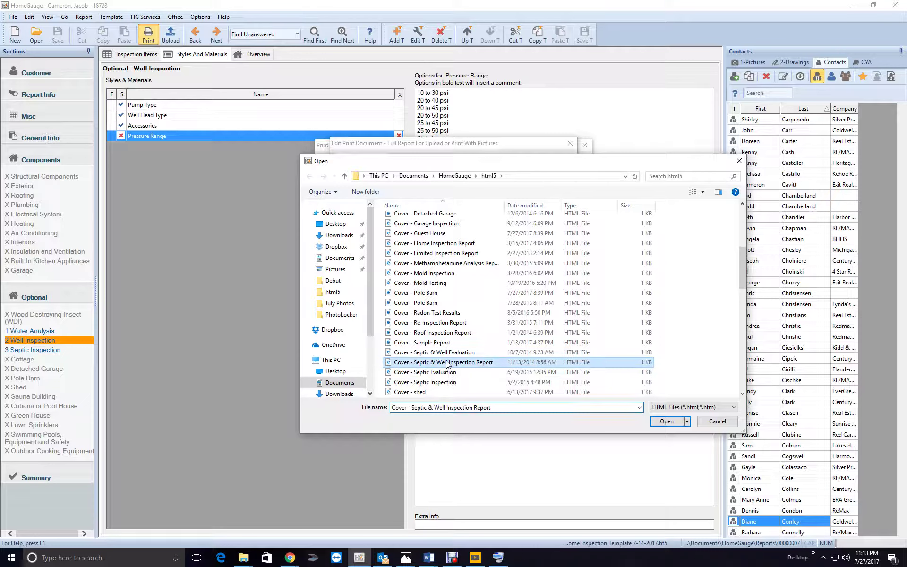
click(662, 421)
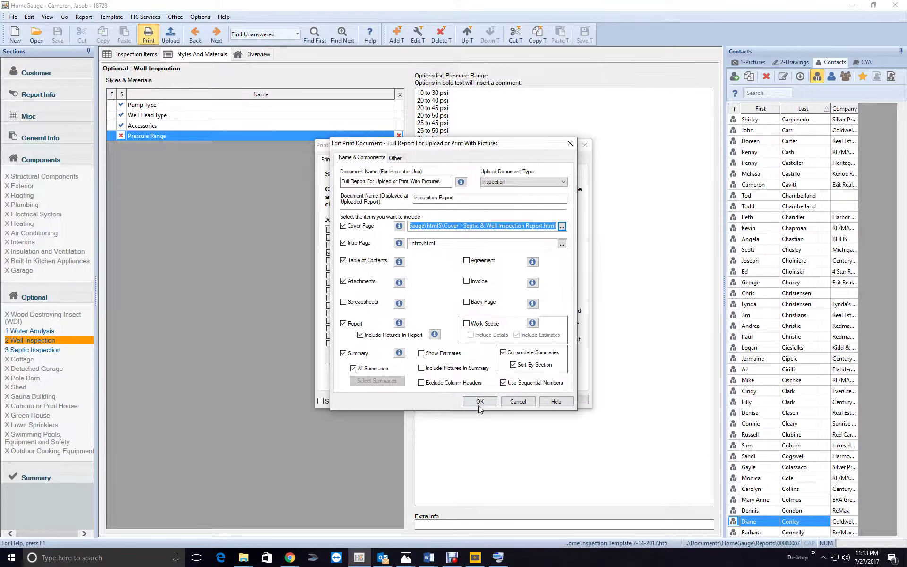
click(483, 405)
Preview the full report with its new cover page and close the preview
click(494, 400)
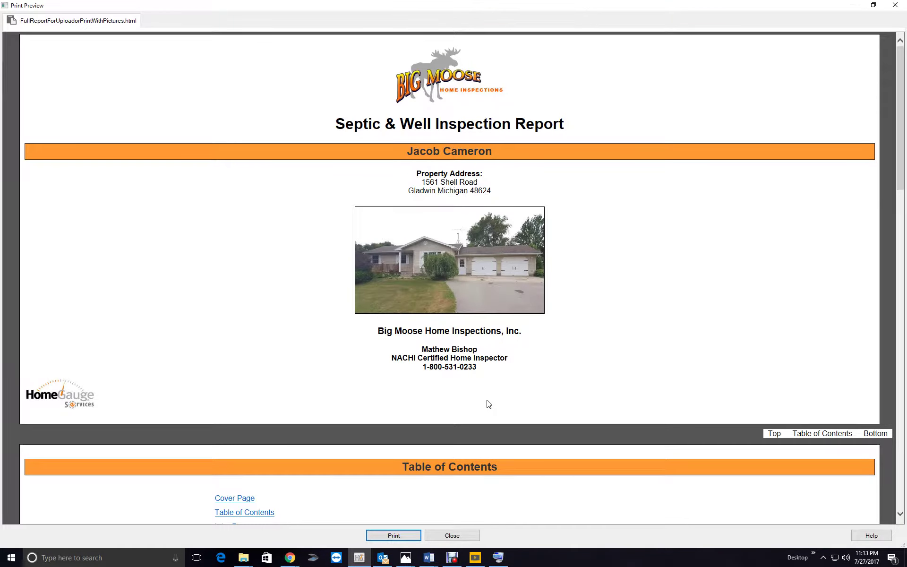
scroll(458, 456, down, 20)
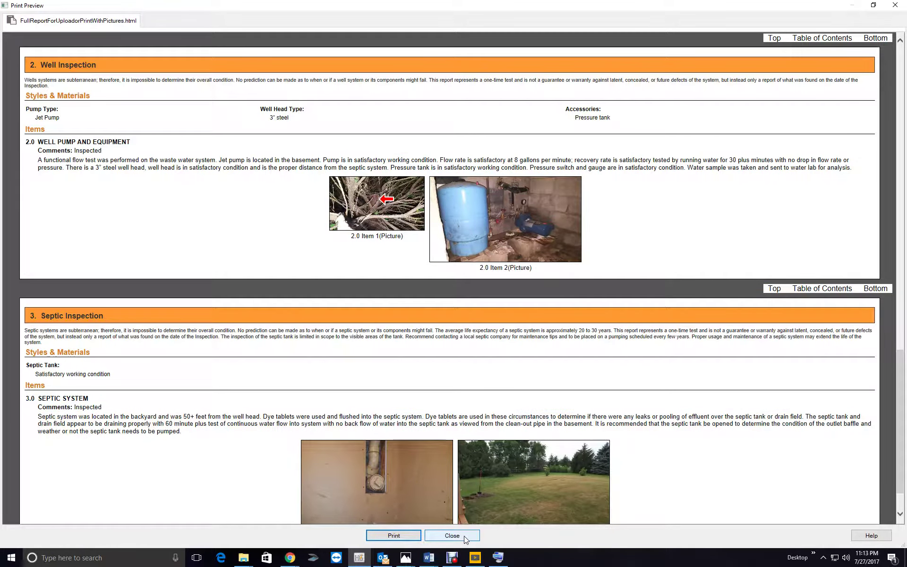
click(464, 536)
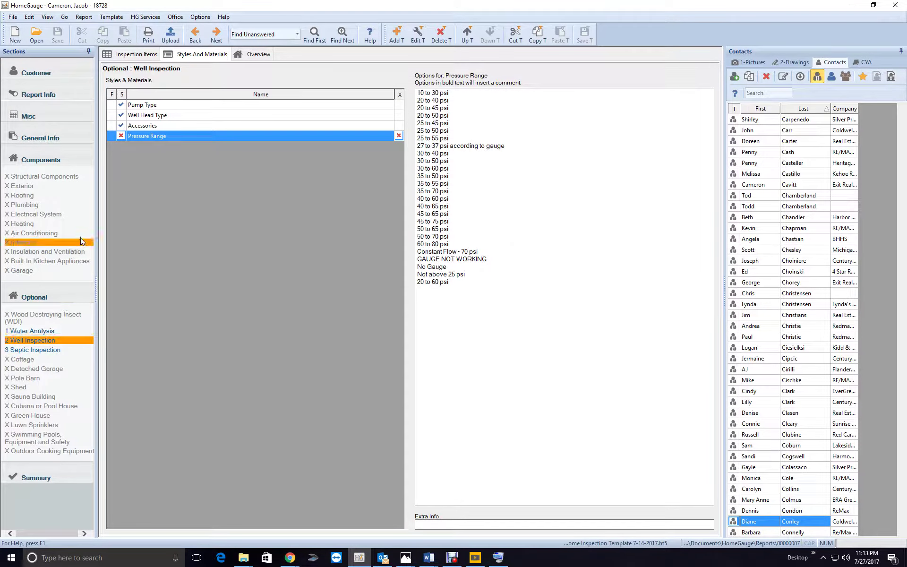
Resize the Well Pump and Equipment photo to Medium in the report
click(142, 55)
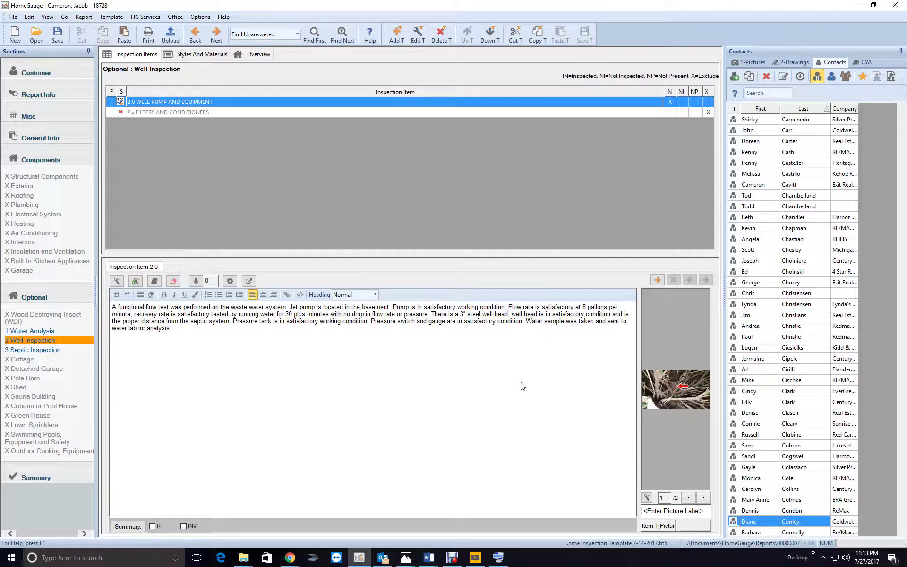
right_click(676, 403)
click(706, 241)
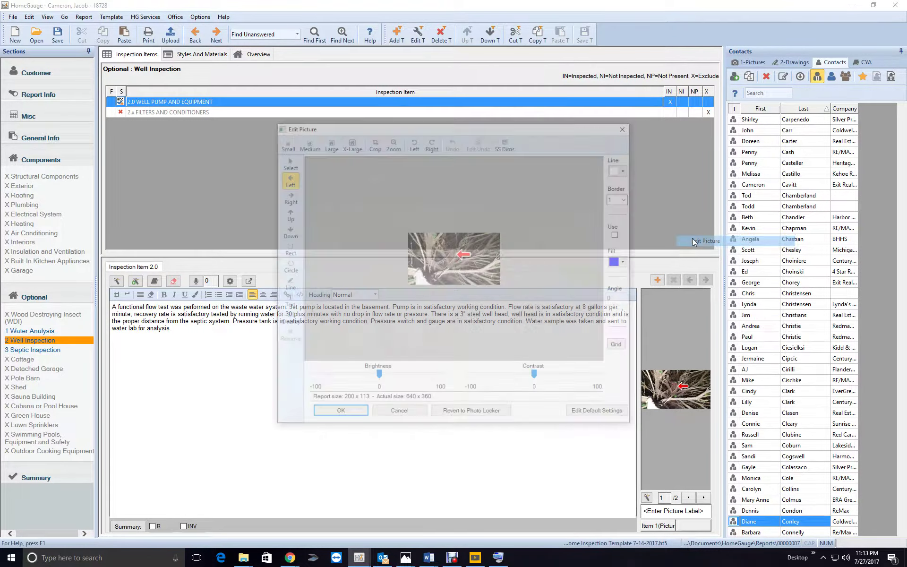
click(307, 143)
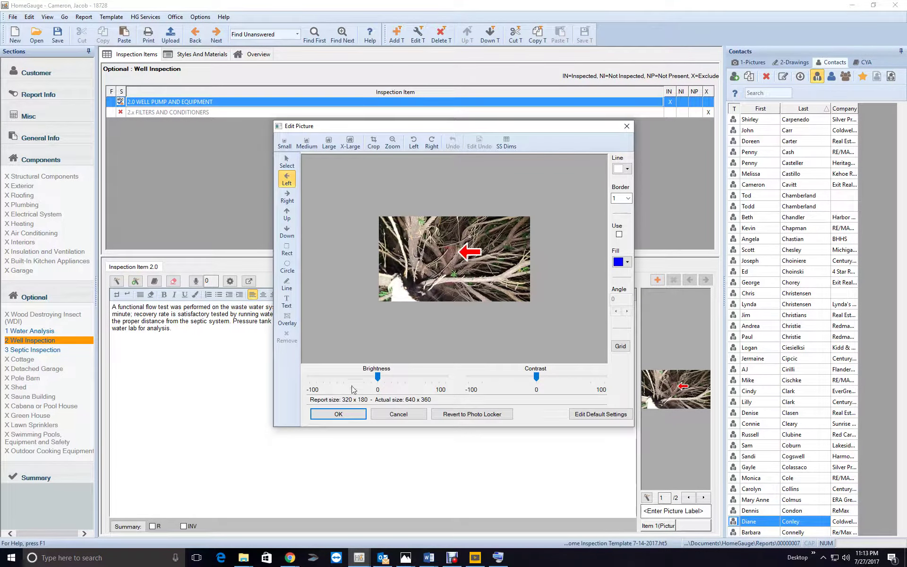
click(338, 414)
click(148, 34)
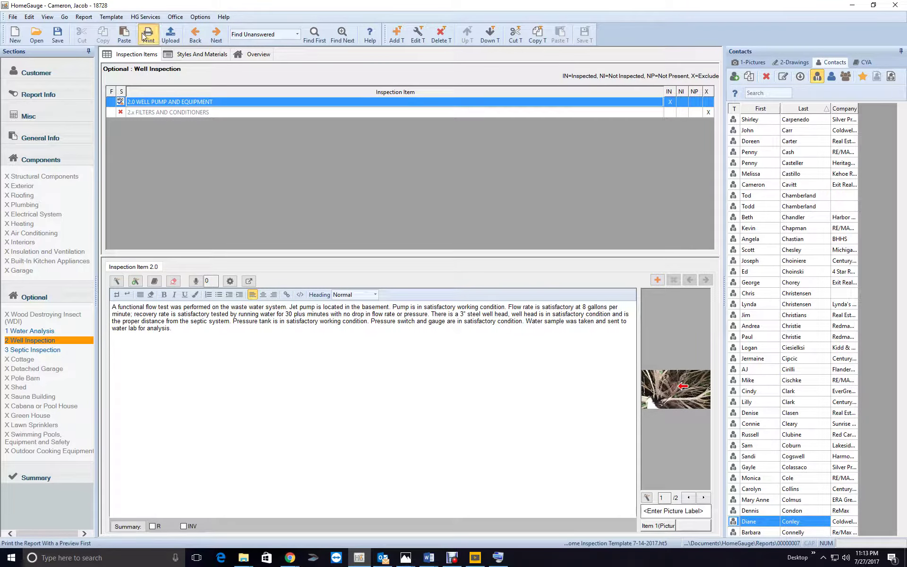
Preview the full report as an Adobe Acrobat PDF at 50% zoom, then close it
click(376, 254)
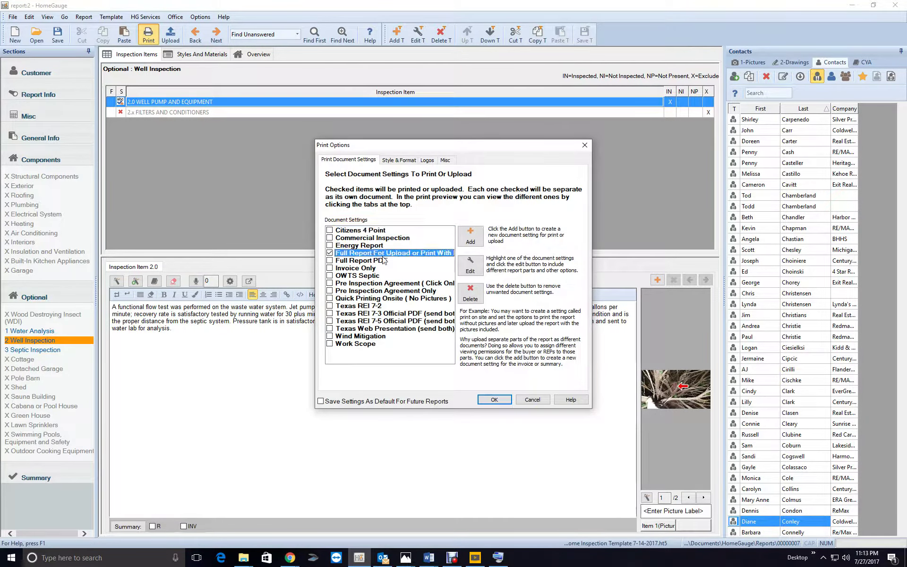
click(471, 265)
click(393, 159)
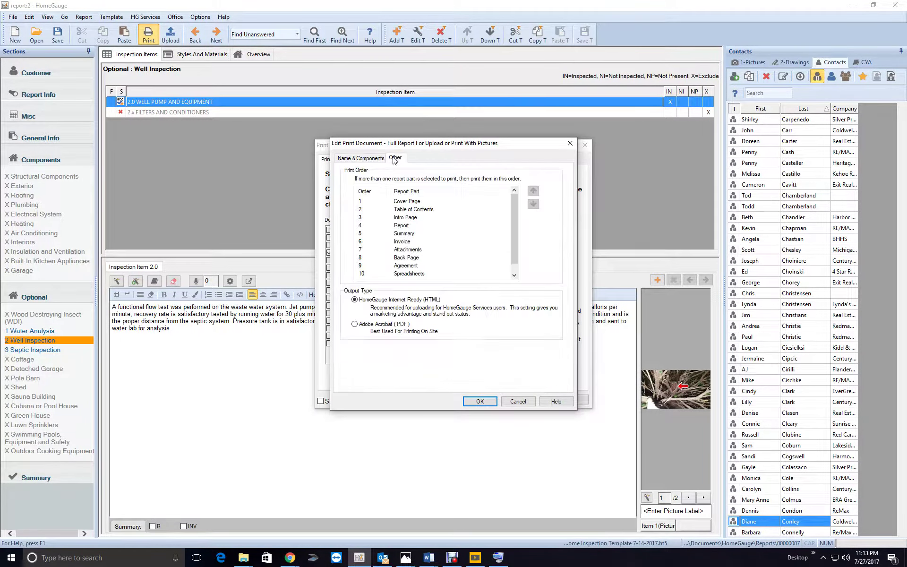
click(491, 402)
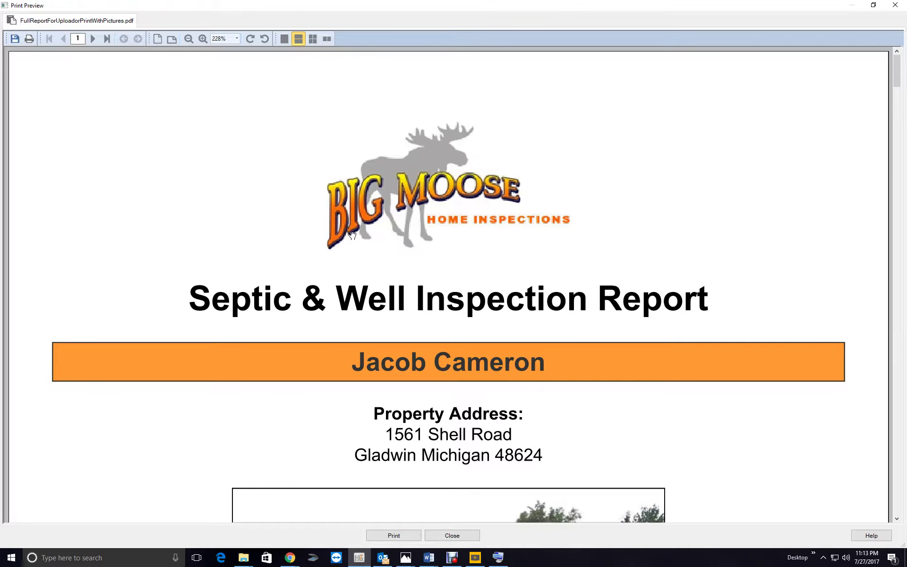
click(235, 40)
click(221, 47)
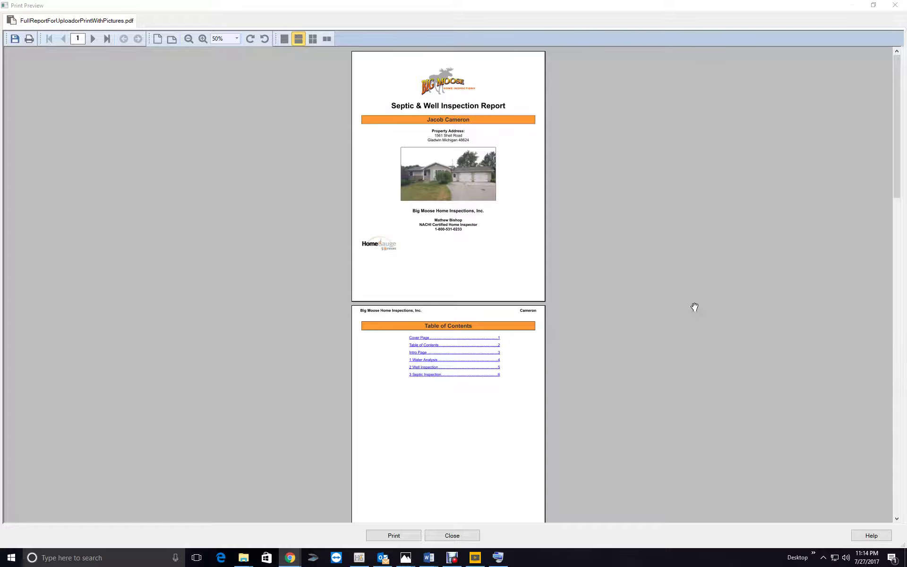
click(458, 541)
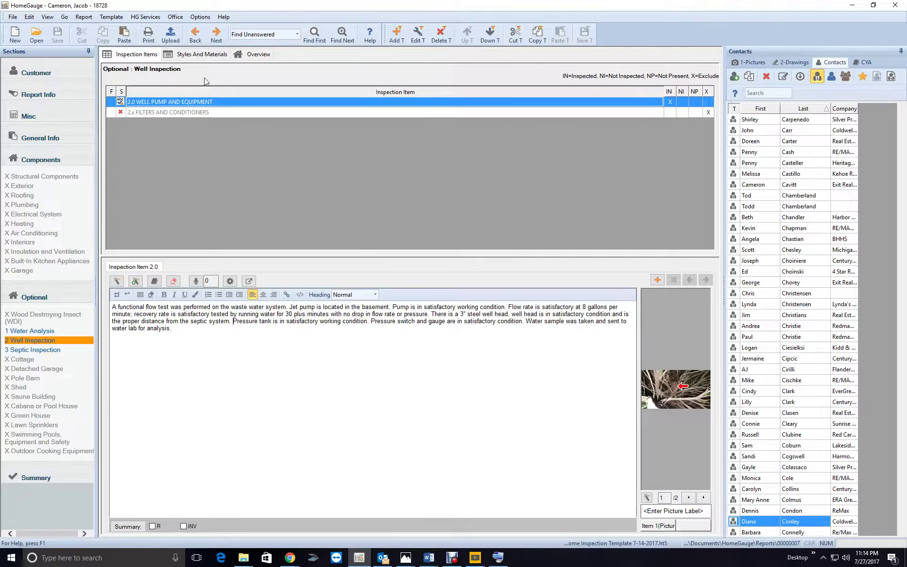
Check the report ID on the Report Information form, then bring up ISN's Report Email window in Chrome
click(55, 95)
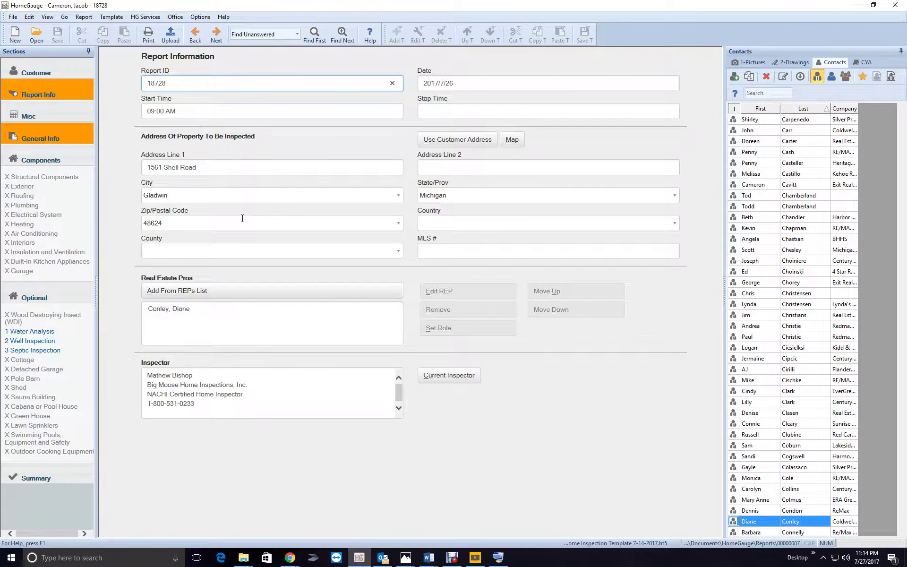
click(289, 559)
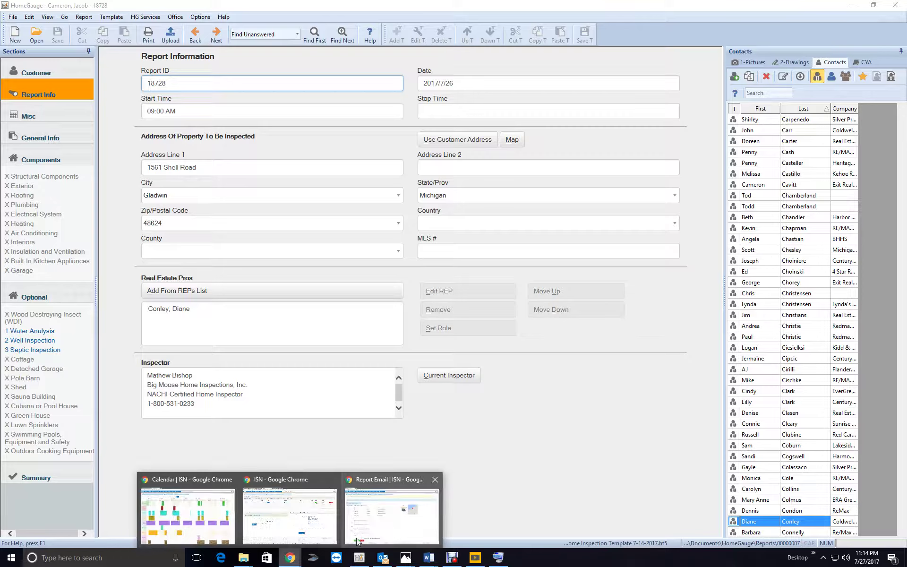
click(356, 538)
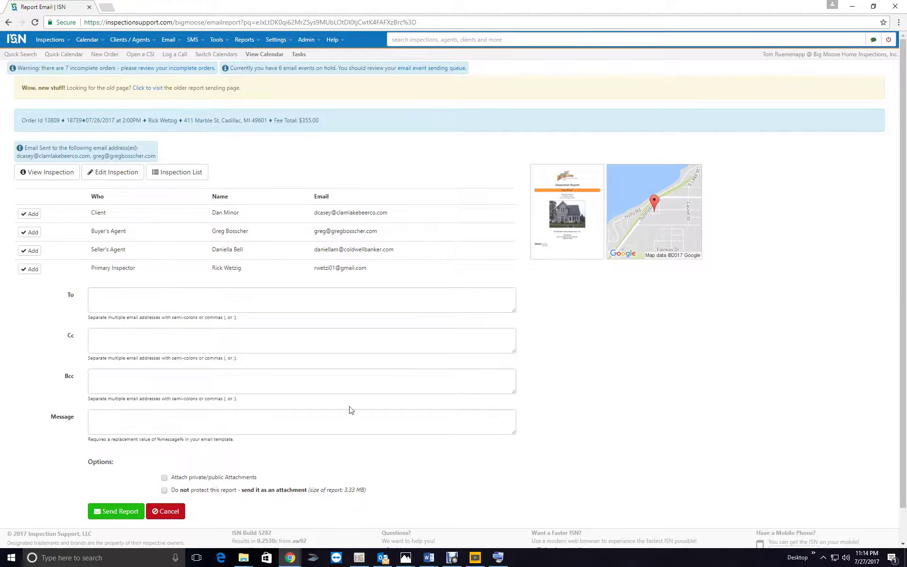
Filter ISN's Inspections list to report 18728 and open its property photo page
click(49, 39)
click(64, 63)
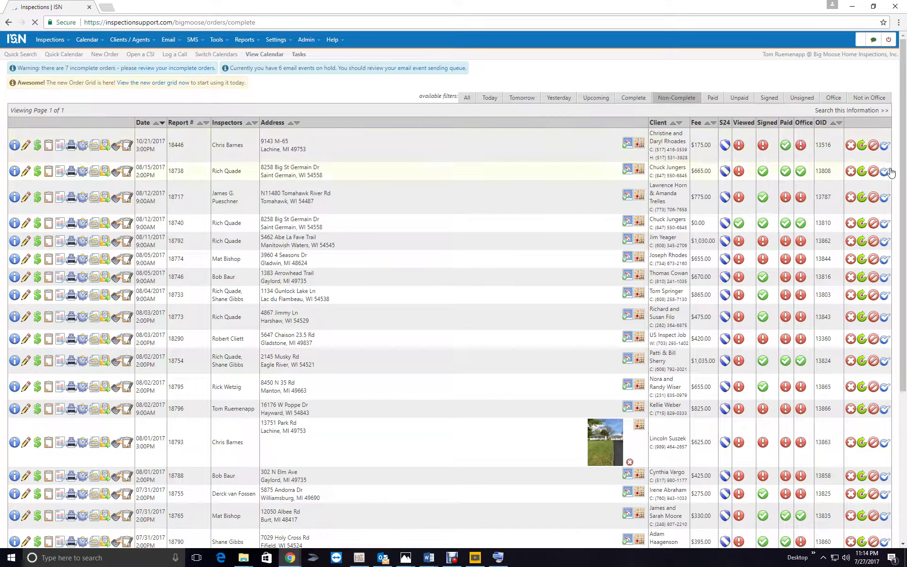
click(851, 113)
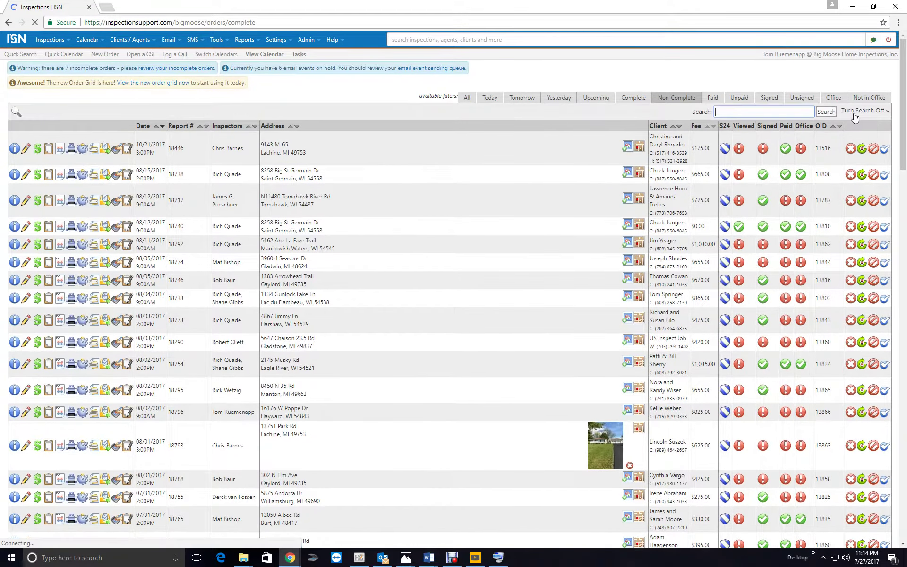
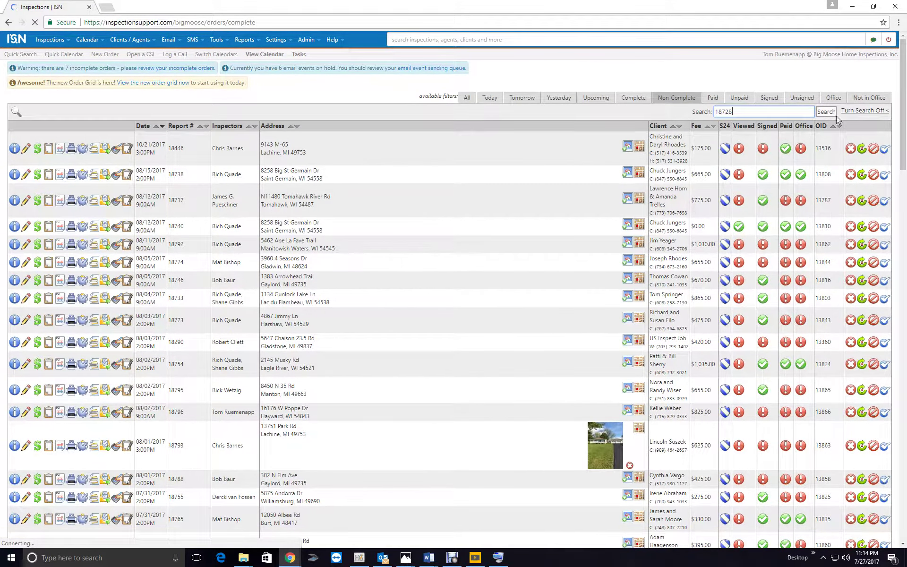
click(826, 112)
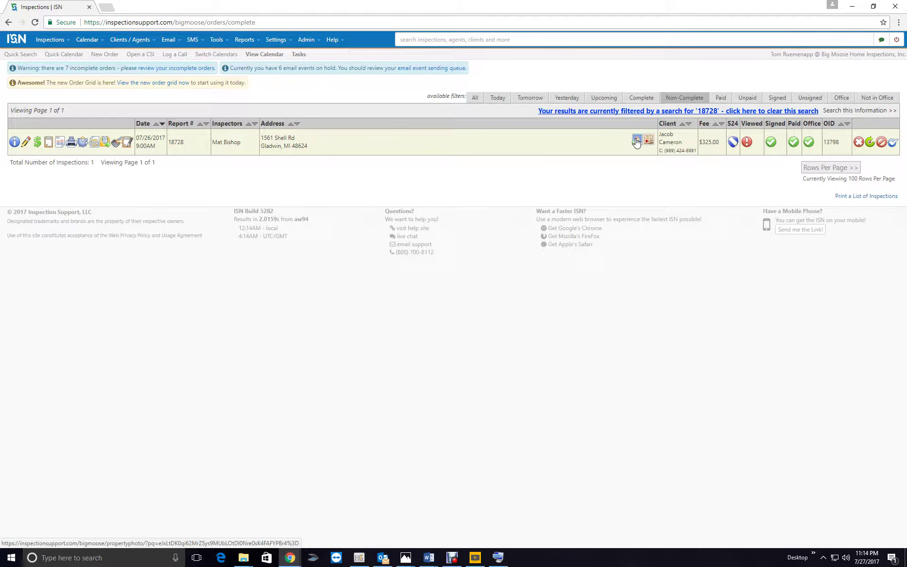
click(636, 141)
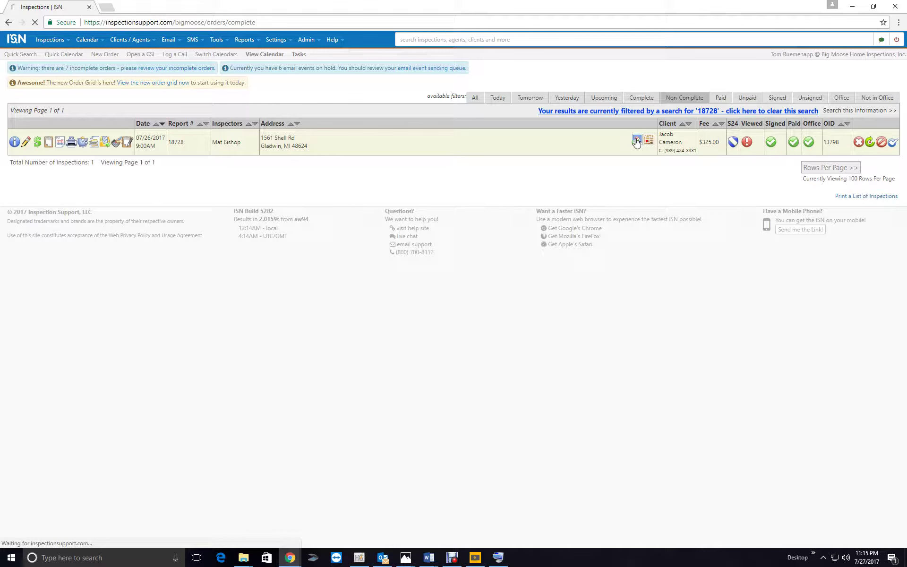
Open the property photo file picker and browse to Documents > HomeGauge > Reports
click(367, 175)
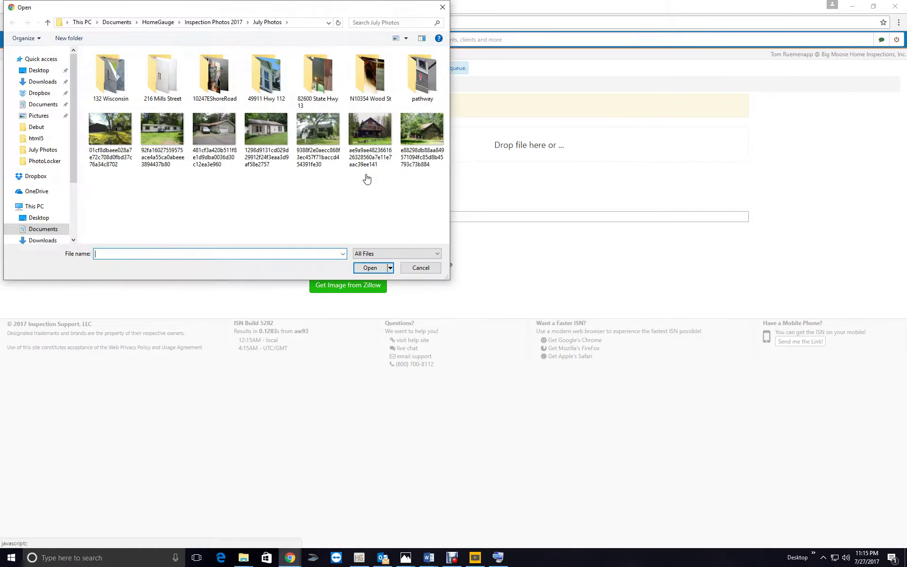
click(38, 229)
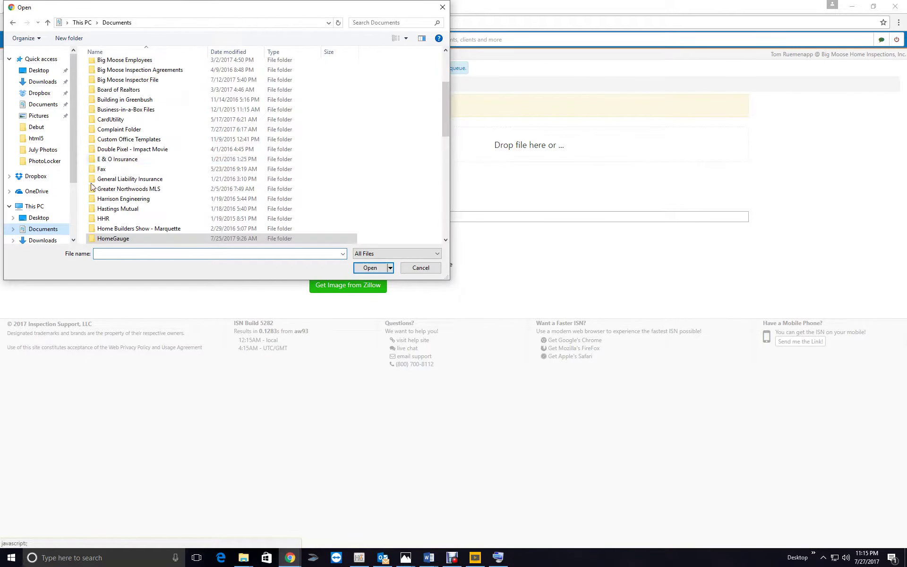
scroll(146, 146, down, 3)
double_click(142, 149)
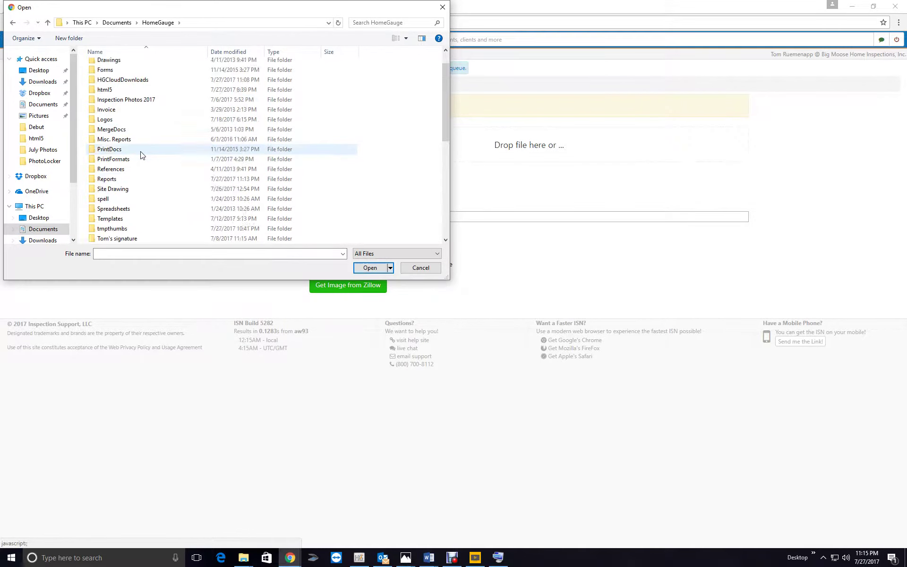
scroll(141, 157, down, 1)
double_click(140, 148)
scroll(209, 146, down, 5)
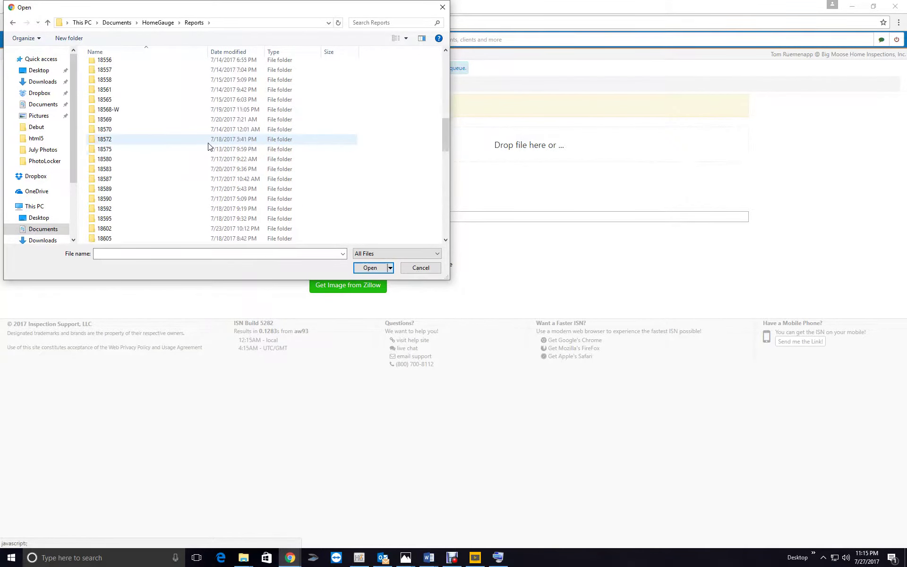
scroll(209, 146, down, 15)
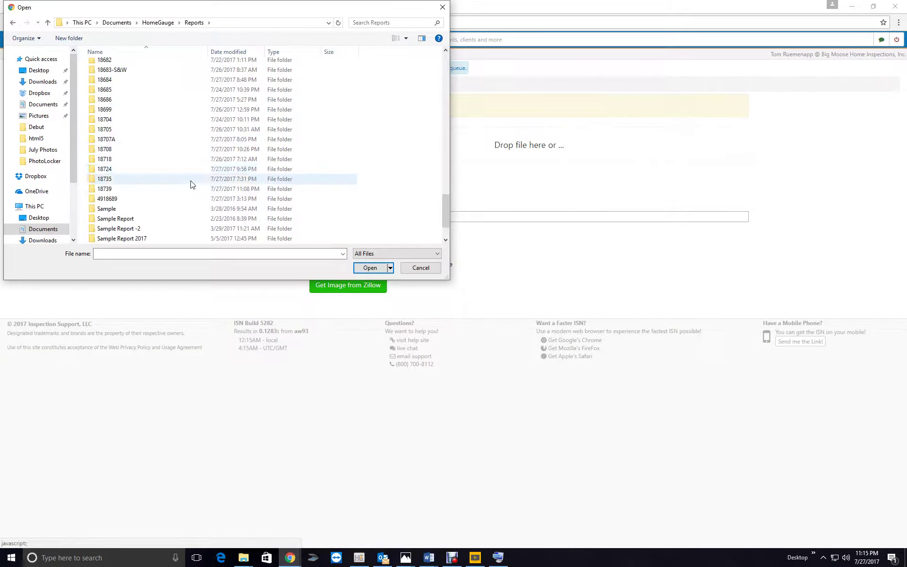
click(193, 151)
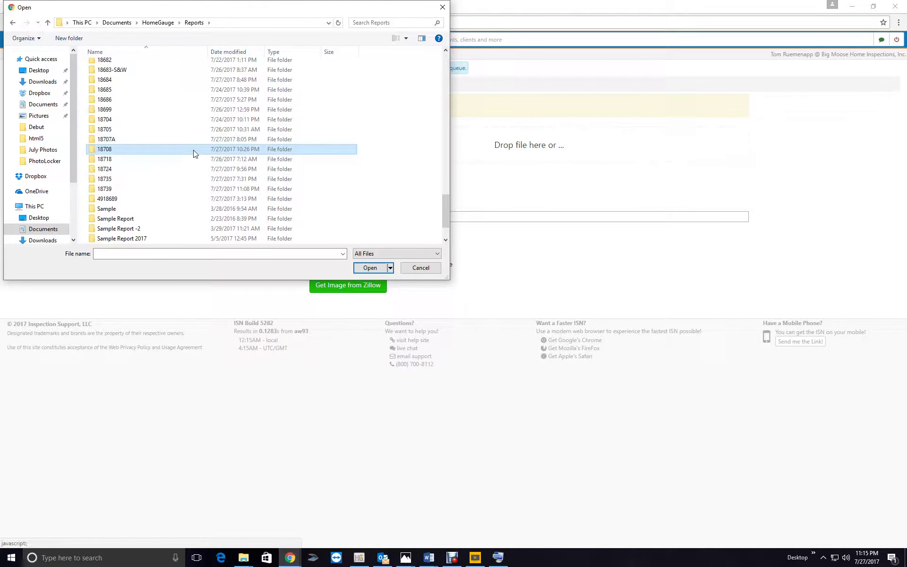
drag(253, 11, 313, 64)
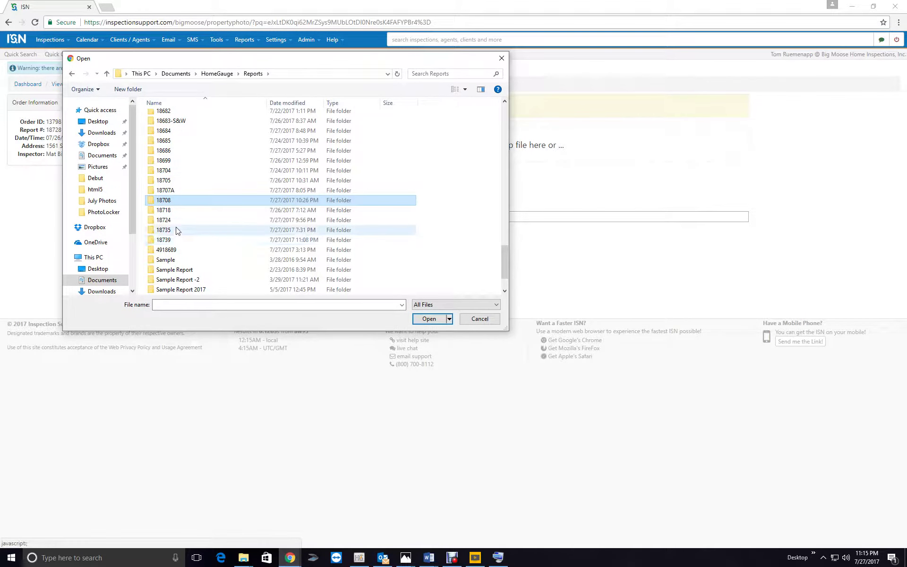
scroll(182, 189, up, 7)
scroll(183, 190, up, 10)
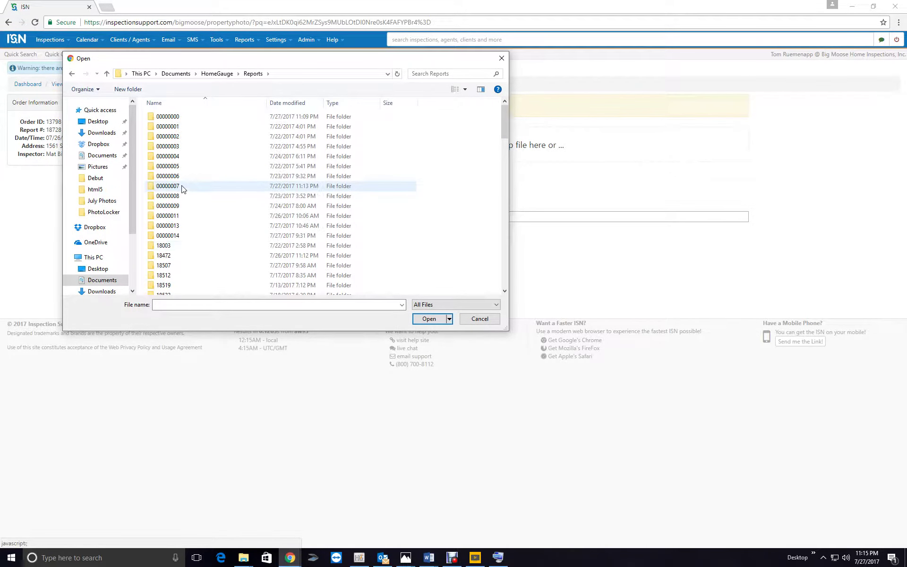
Check report folders 00000014 down to 00000007, then upload cover1 from 00000007 as the photo
double_click(191, 235)
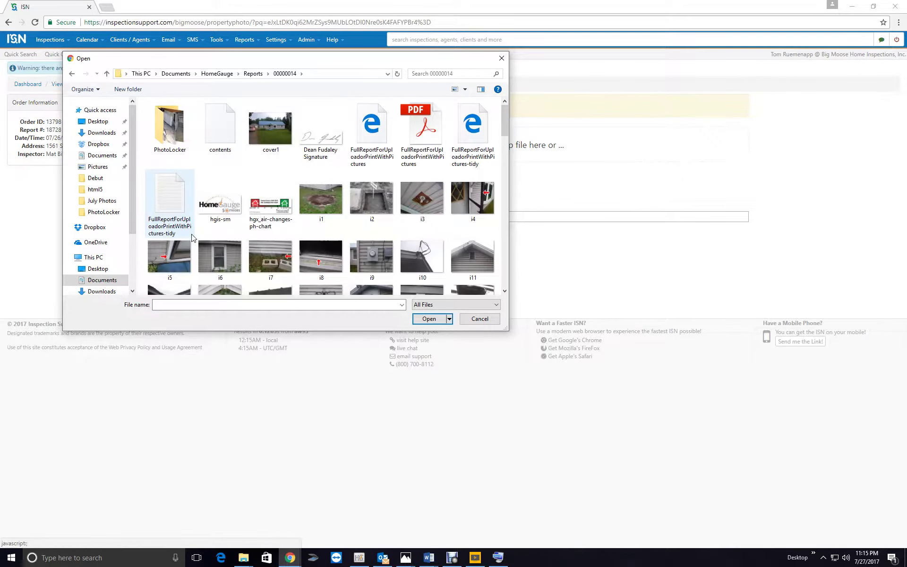
click(253, 74)
double_click(219, 229)
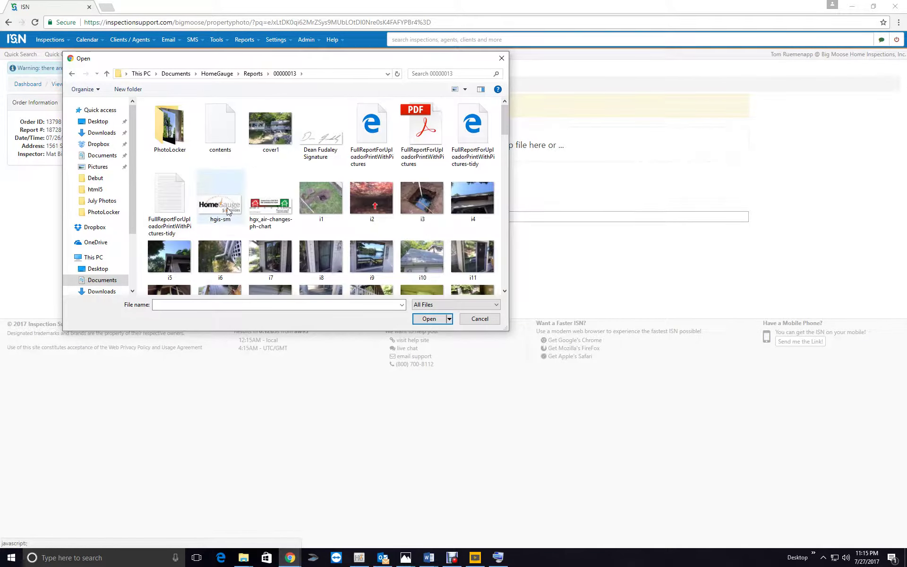
click(253, 73)
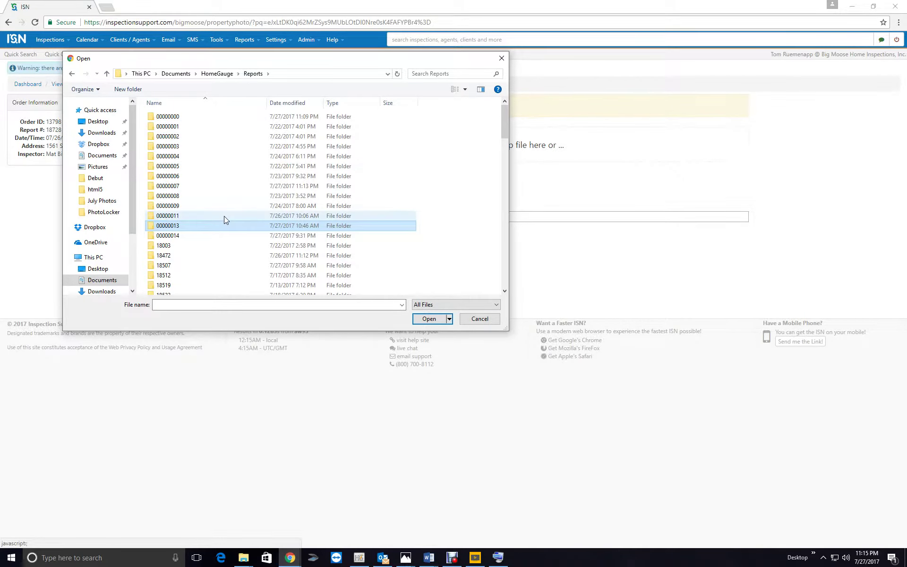
double_click(224, 218)
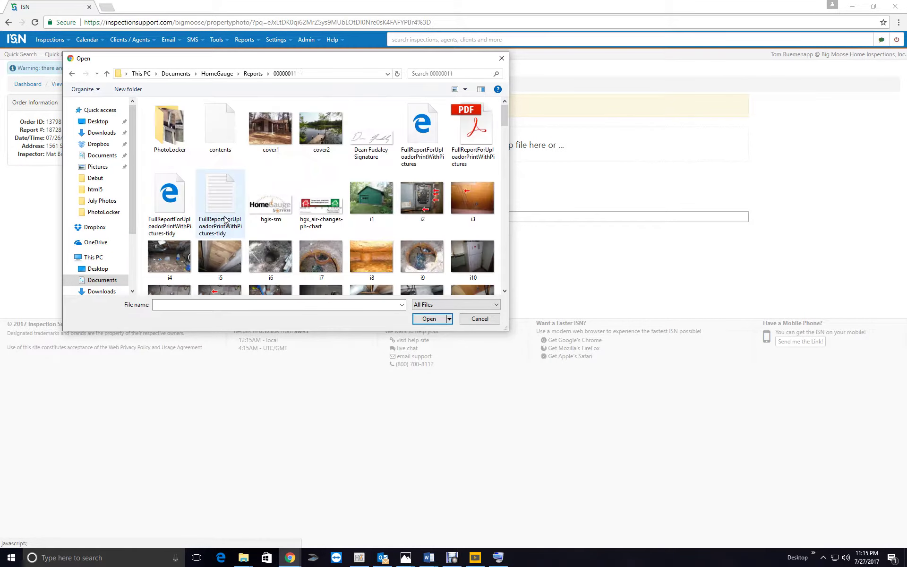
click(253, 74)
double_click(213, 210)
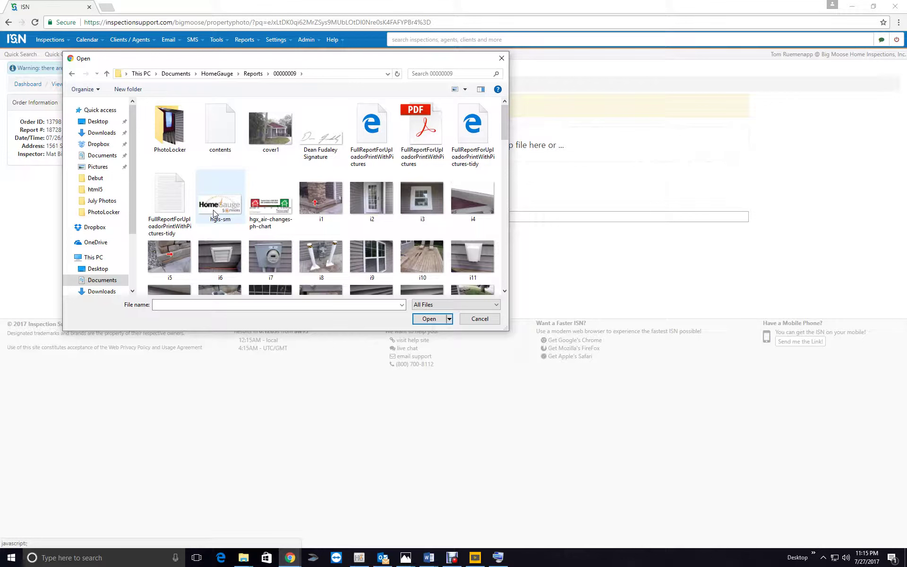
click(254, 74)
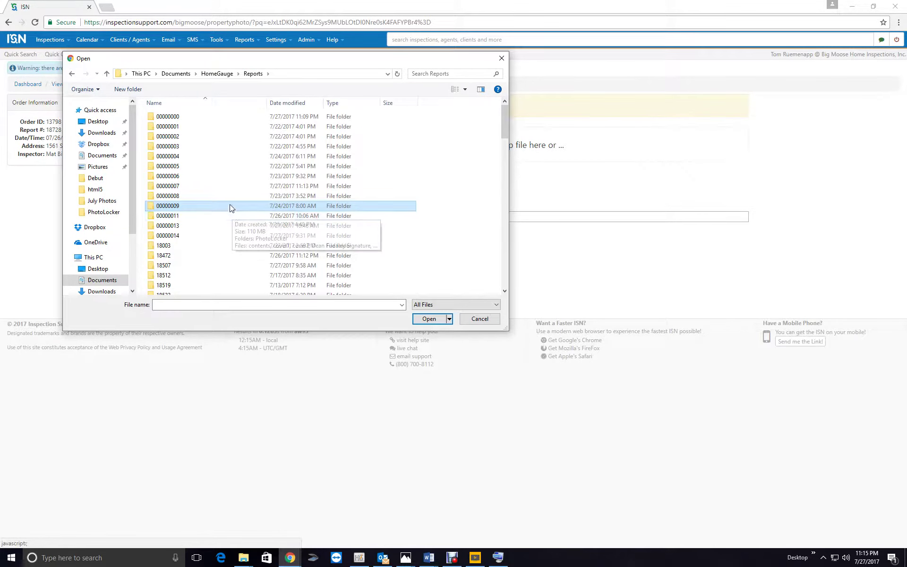
double_click(231, 198)
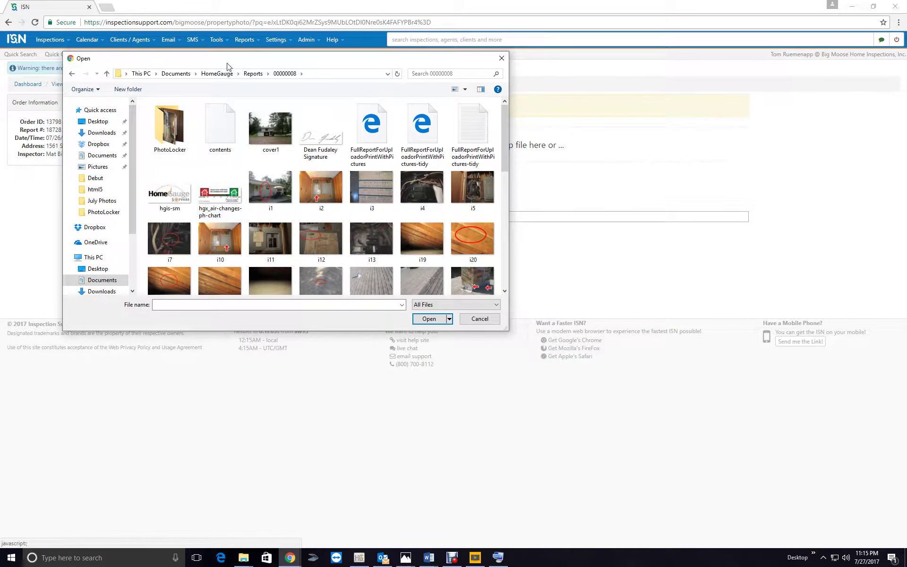
click(254, 74)
double_click(232, 187)
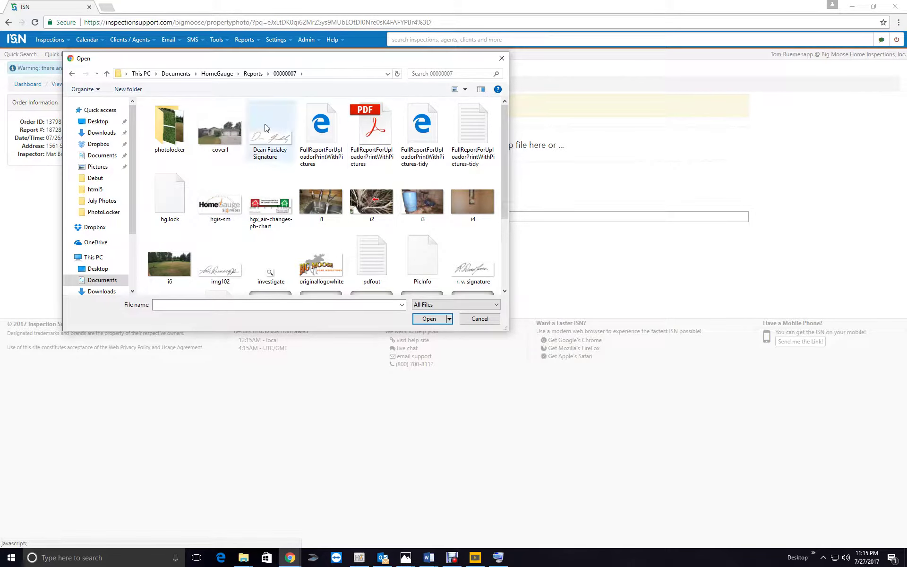
click(220, 127)
click(429, 318)
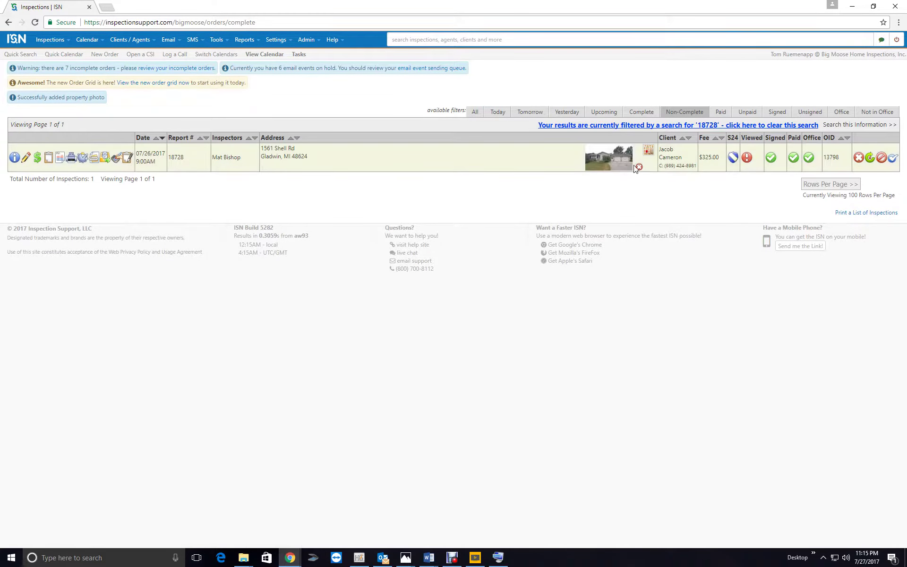
Complete inspection 18728 by uploading the FullReportForUploadorPrintWithPictures PDF as its report
click(893, 159)
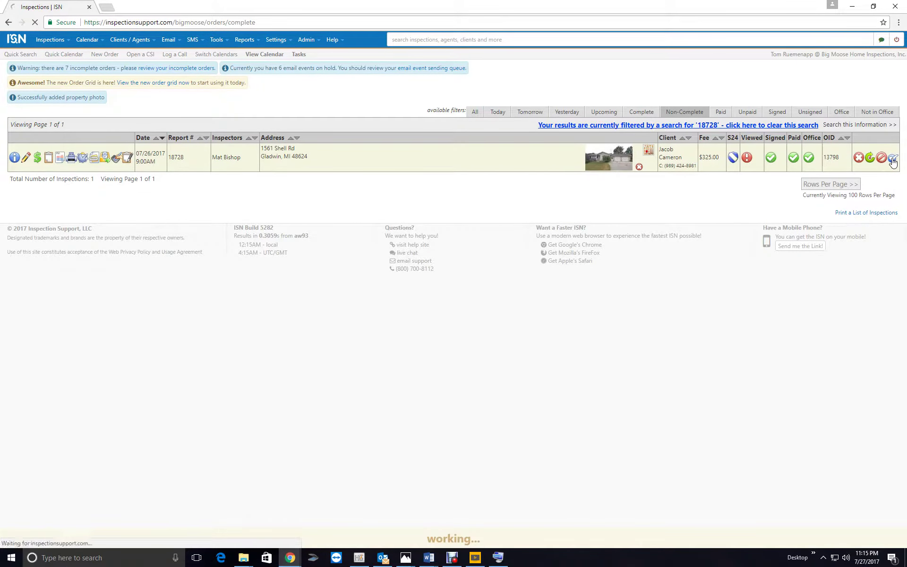
click(199, 250)
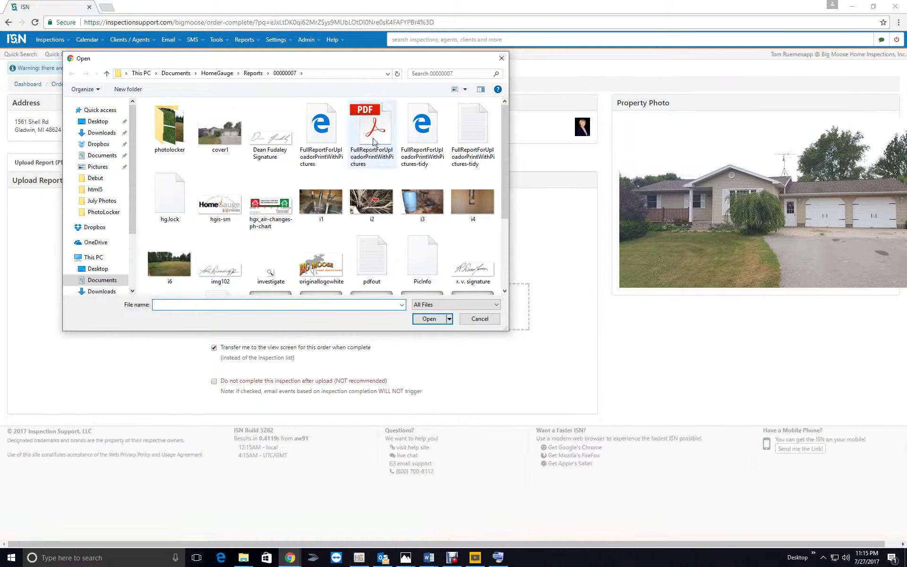
click(372, 142)
click(436, 318)
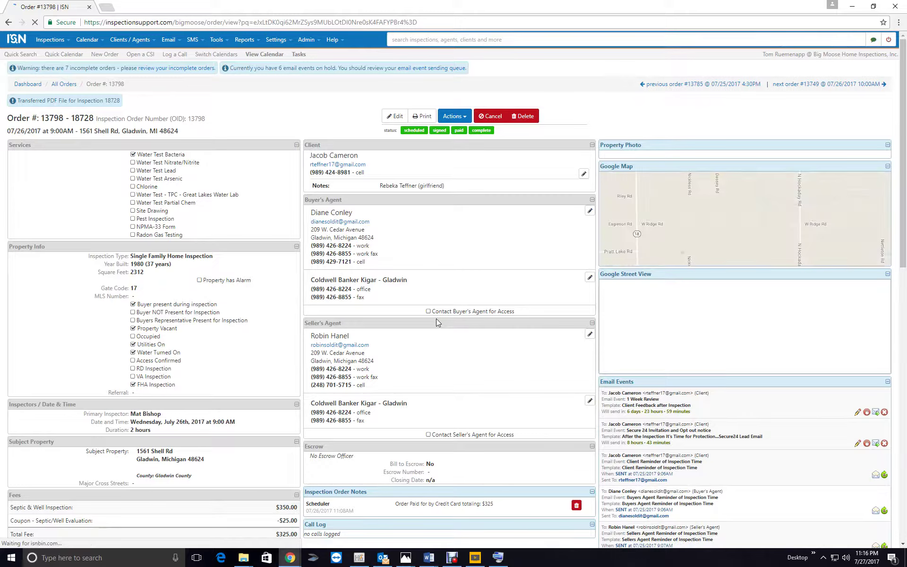
Review order 13798's page and reload it, returning to the 18728-filtered Non-Complete inspections list
scroll(434, 338, down, 3)
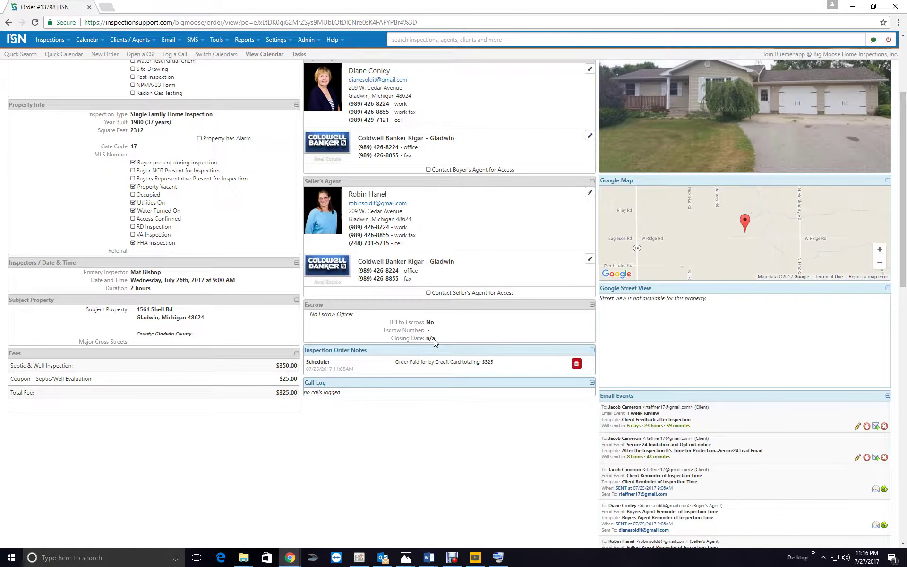
scroll(434, 339, down, 1)
scroll(434, 343, up, 3)
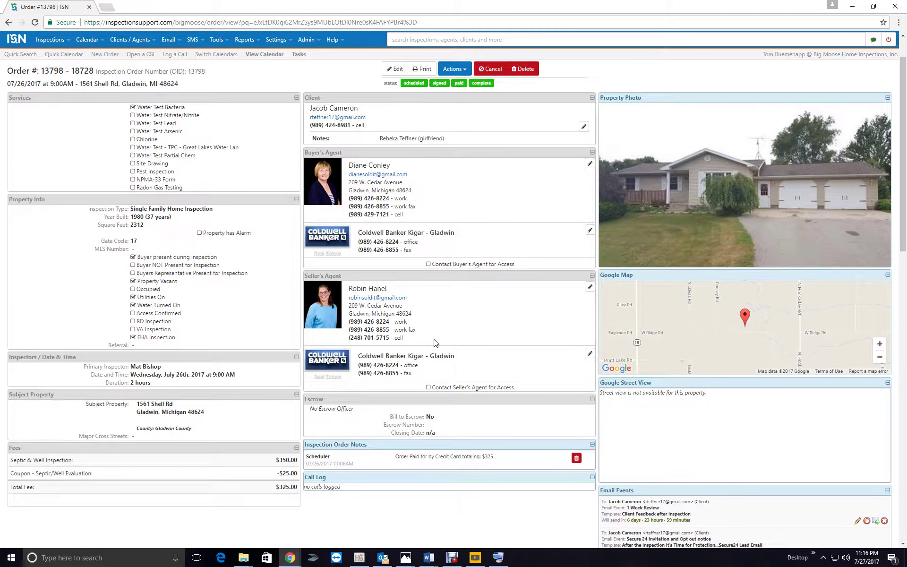
scroll(435, 343, up, 1)
scroll(434, 340, down, 15)
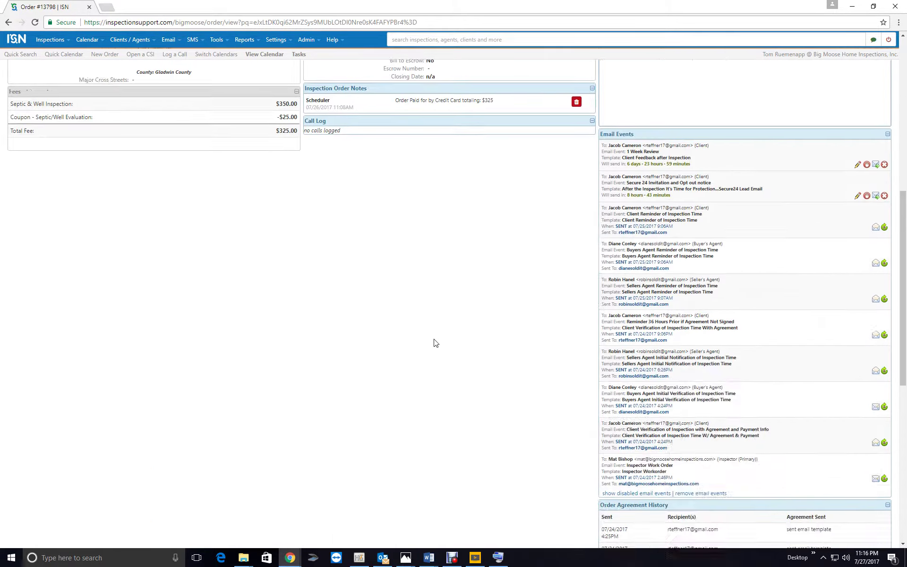
scroll(433, 338, up, 14)
scroll(435, 336, up, 3)
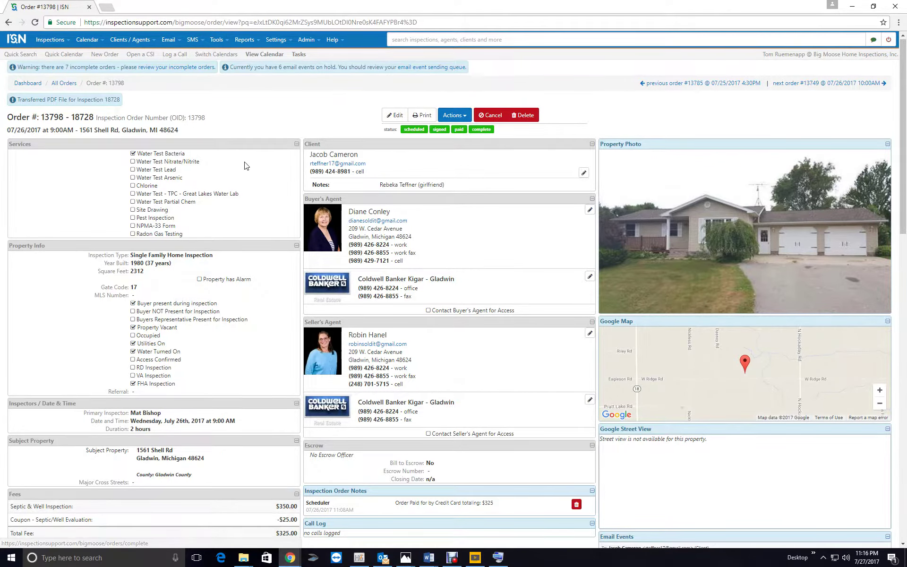
scroll(244, 165, down, 15)
scroll(245, 165, down, 5)
scroll(244, 165, up, 20)
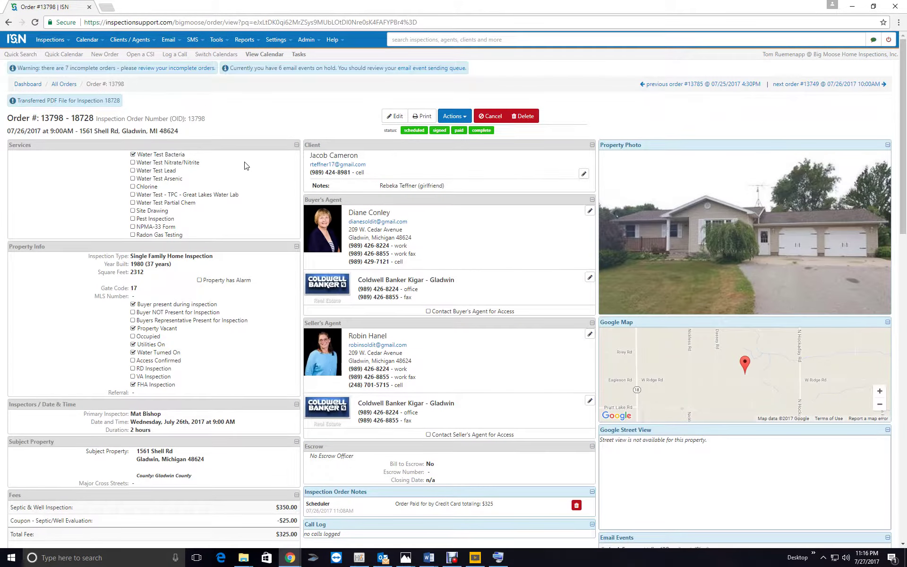
click(33, 22)
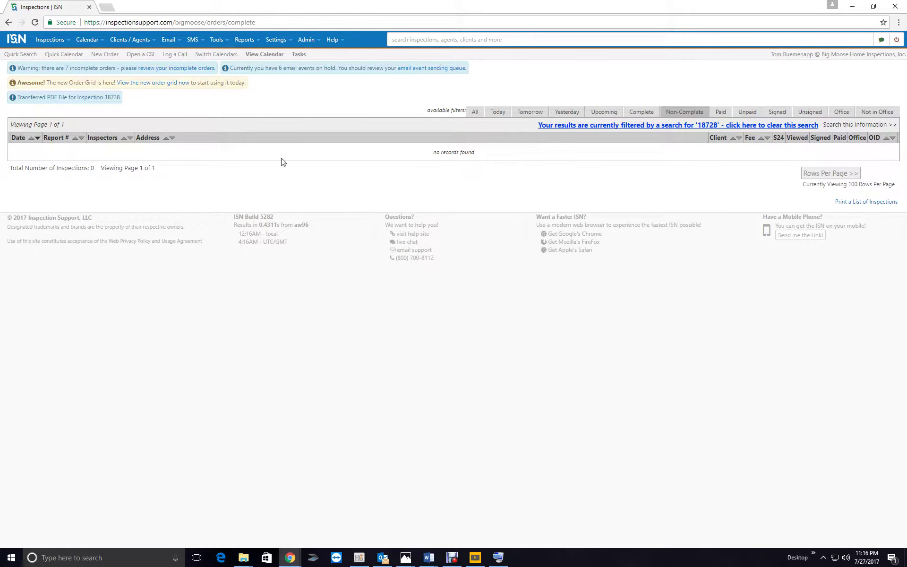
Show inspections of all statuses, then email report 18728 to the client and buyer's agent without attachments
click(474, 116)
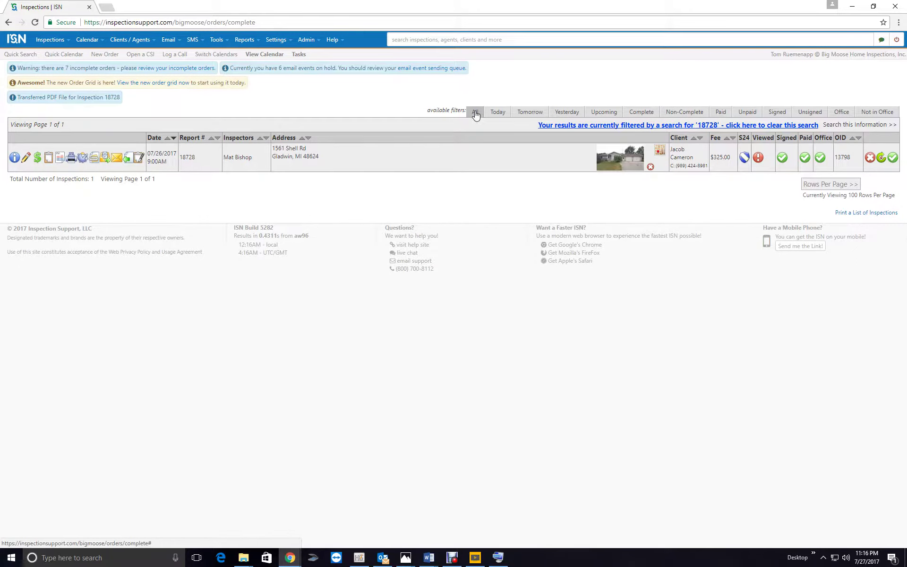
click(117, 159)
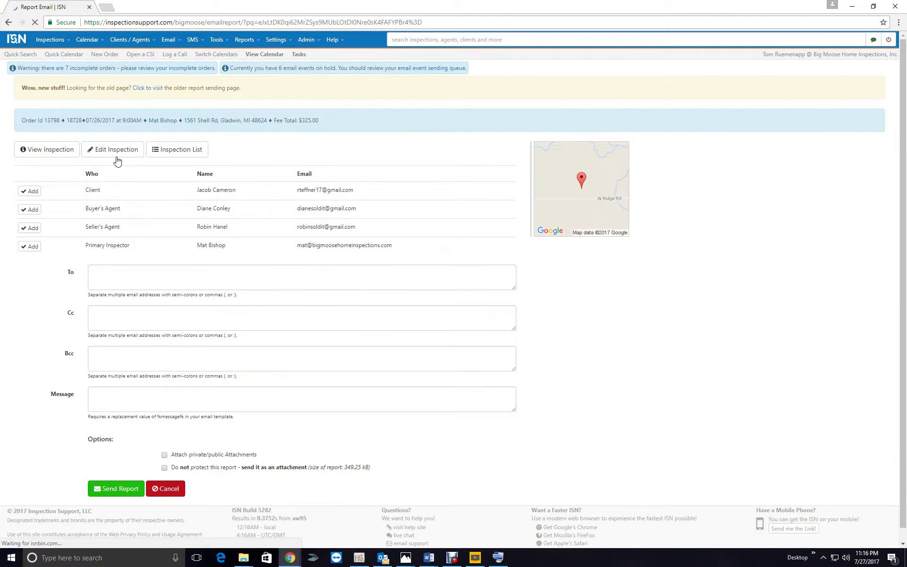
click(30, 191)
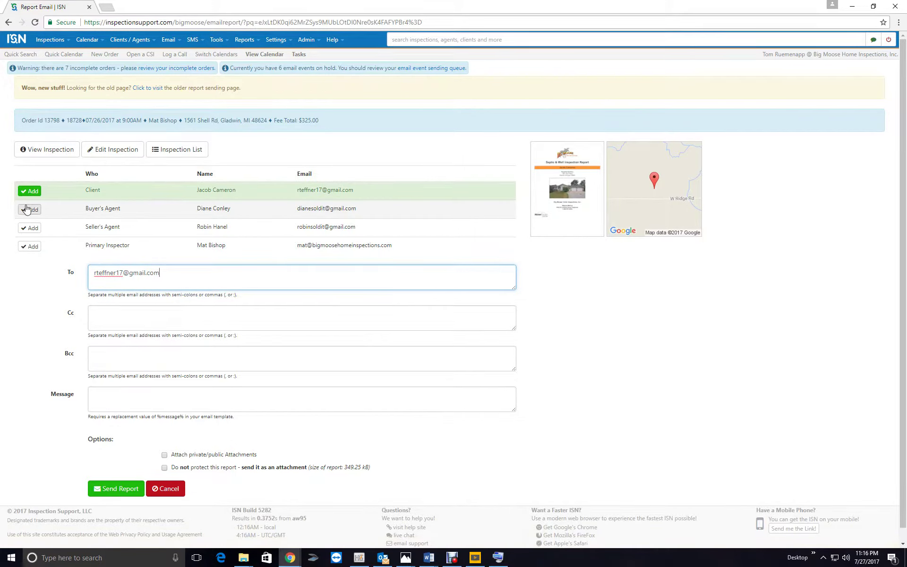
click(26, 209)
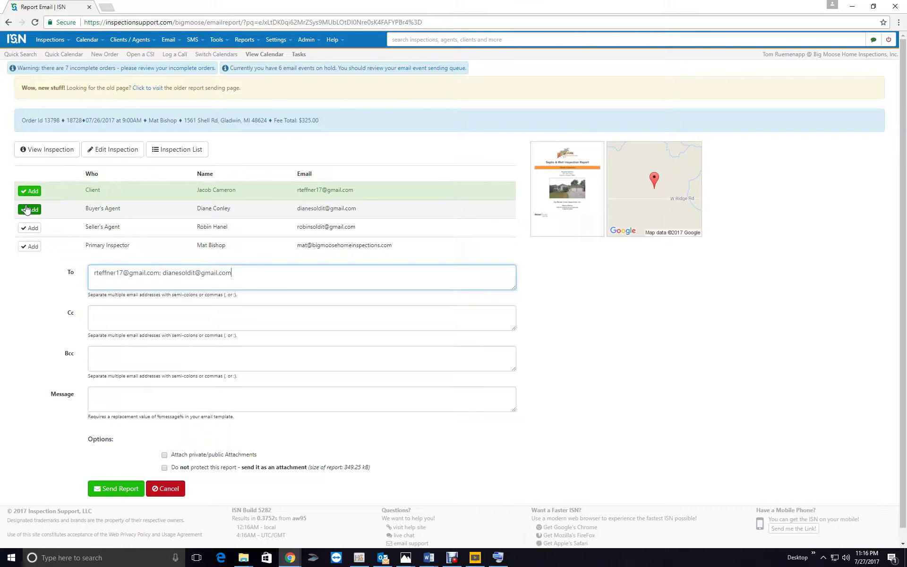
click(165, 455)
scroll(165, 446, down, 4)
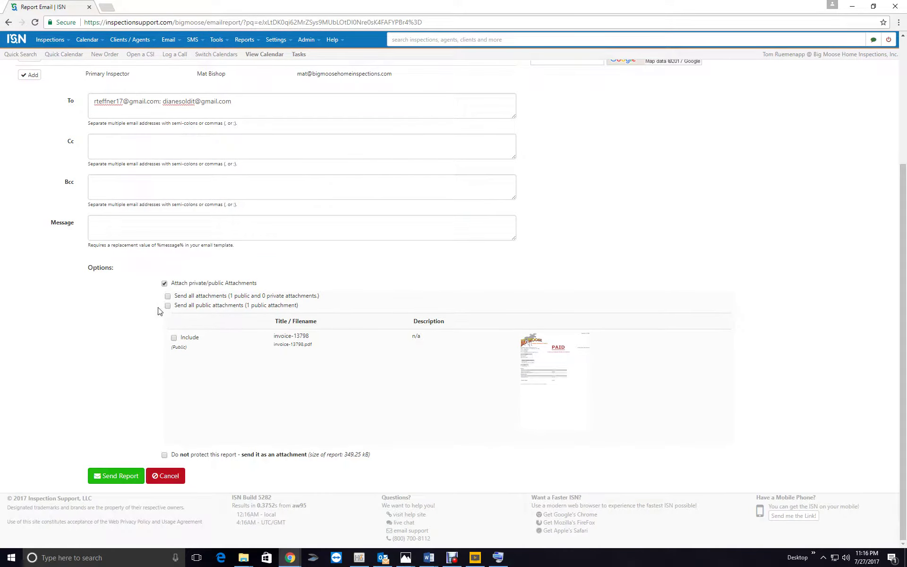
click(165, 284)
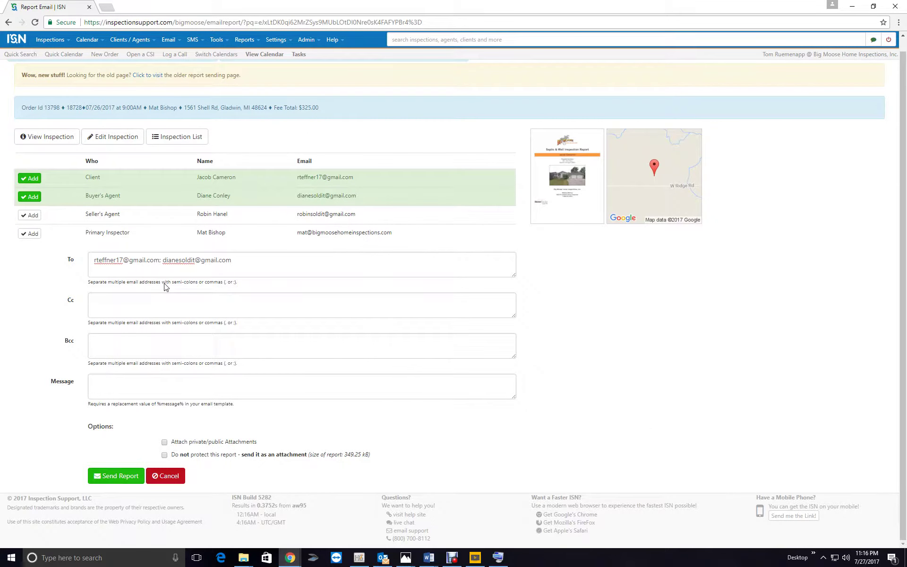
click(108, 477)
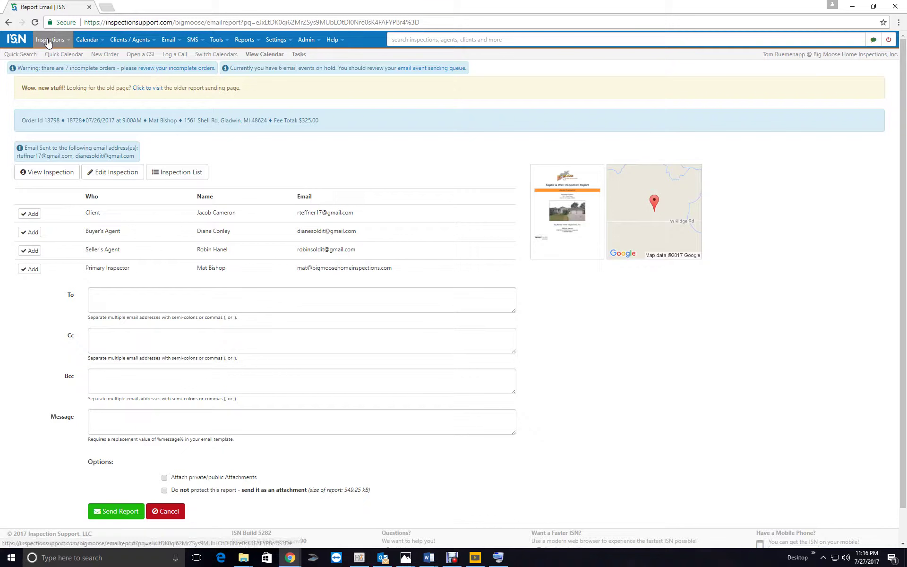
Start the HomeGauge upload, accepting auto-generated user accounts for the client and the buyer's agent
click(358, 560)
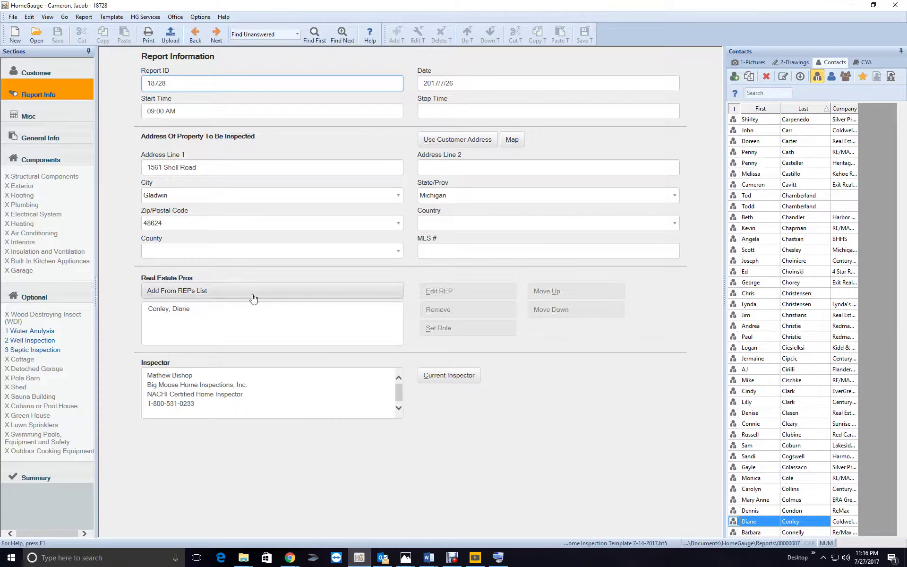
click(170, 35)
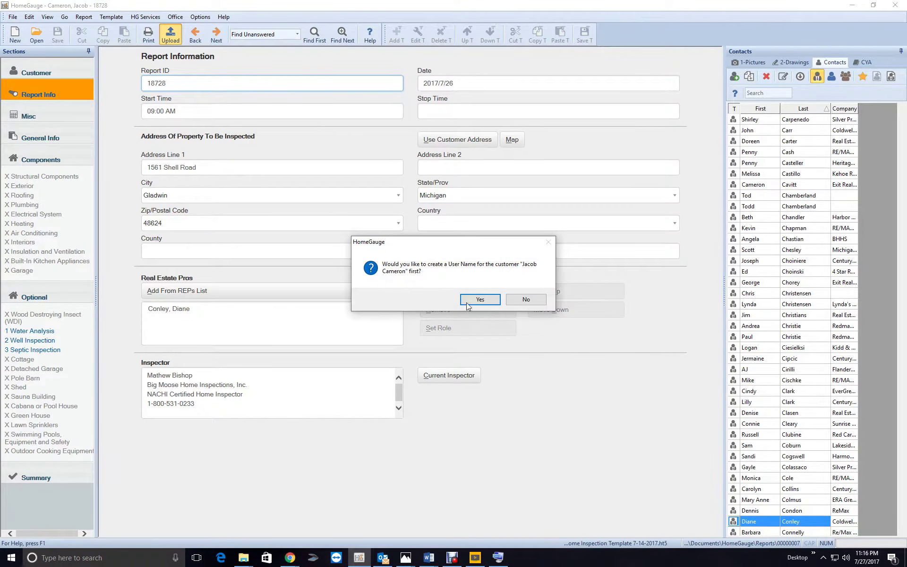
click(481, 298)
click(432, 310)
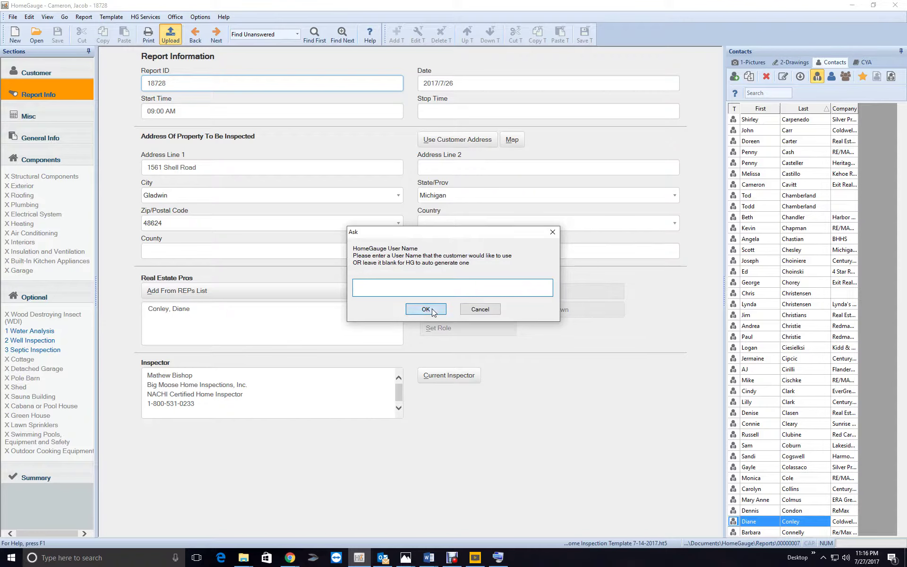
click(487, 304)
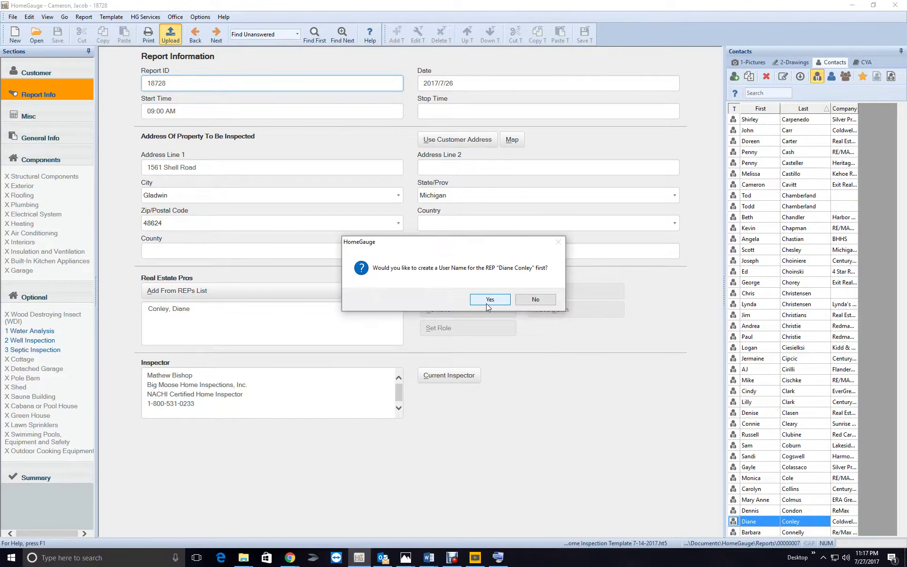
click(486, 303)
click(431, 310)
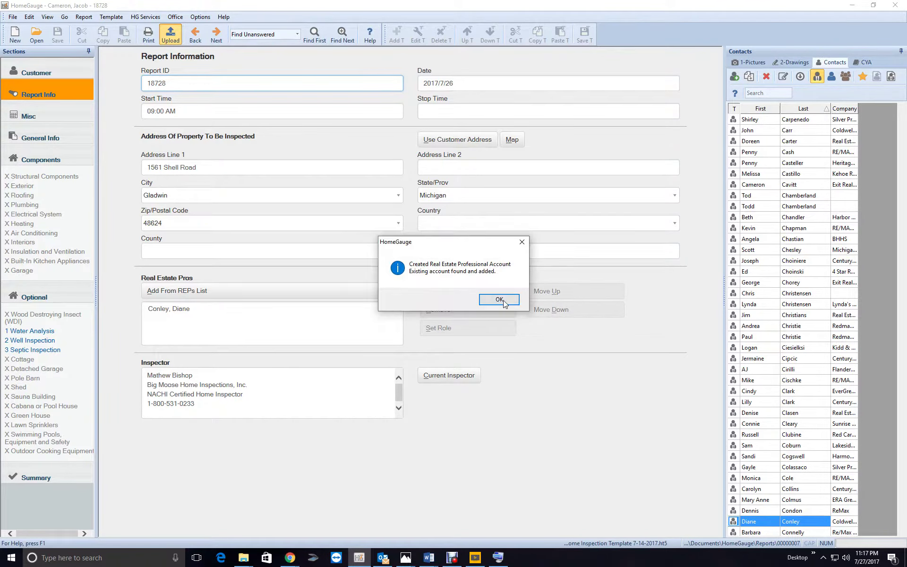
click(515, 300)
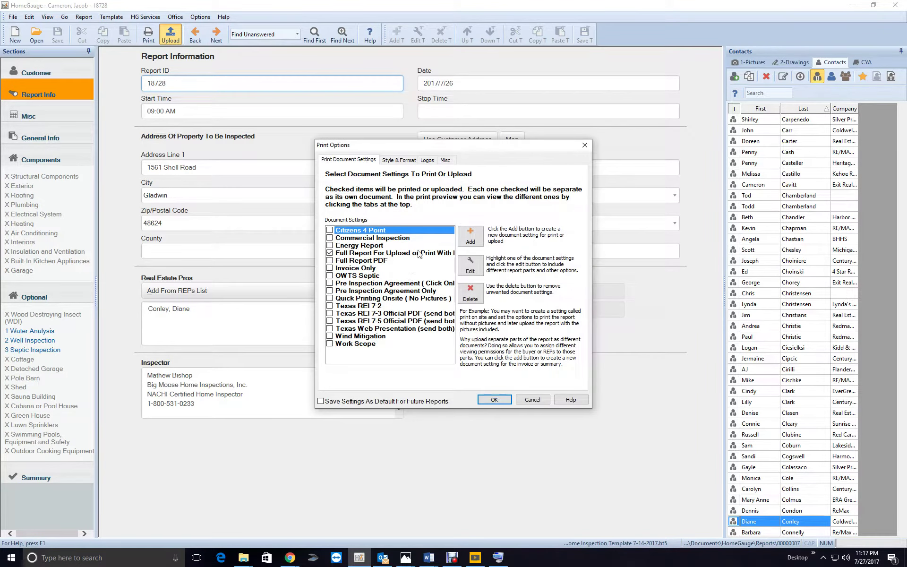
Upload using the Full Report For Upload setting with HTML output, choosing to send notification emails now
click(419, 253)
click(470, 264)
click(396, 159)
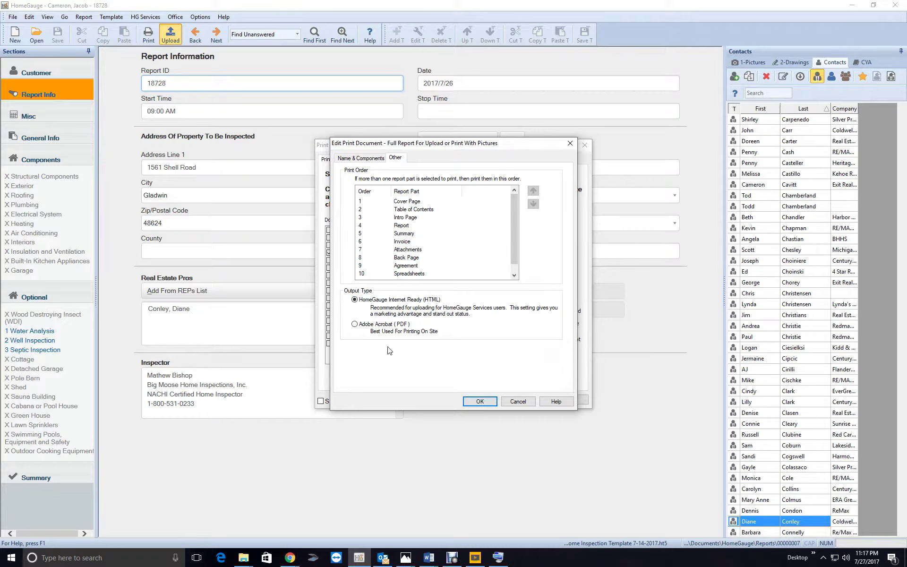
click(481, 402)
click(481, 399)
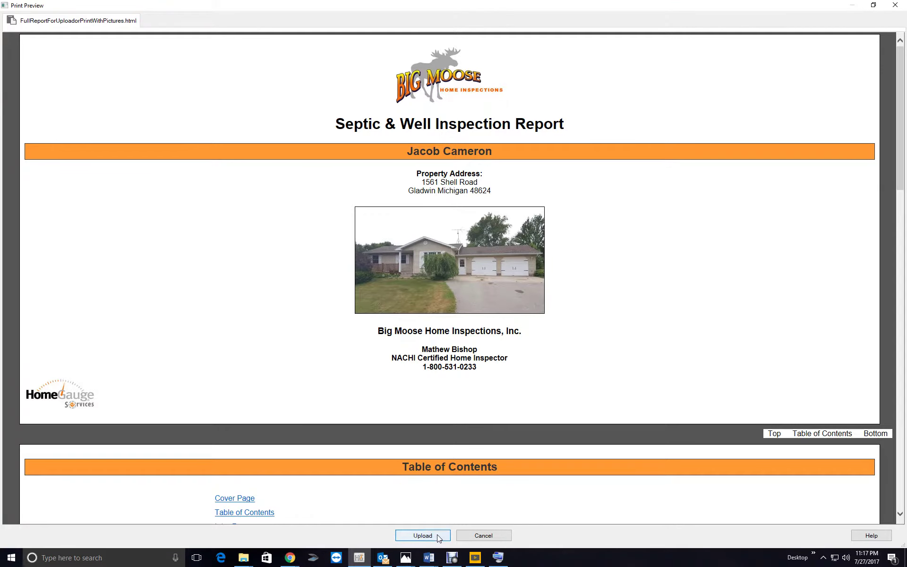
click(438, 537)
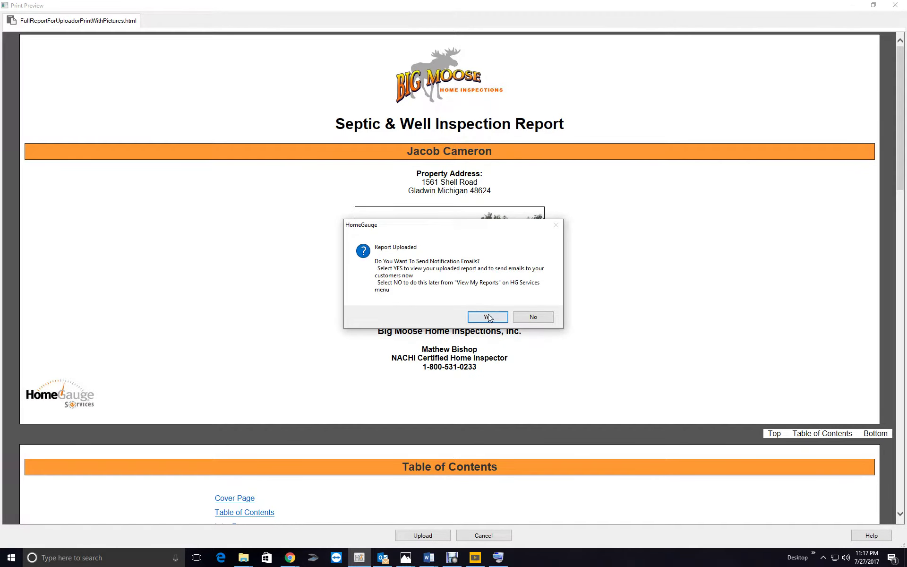
click(489, 316)
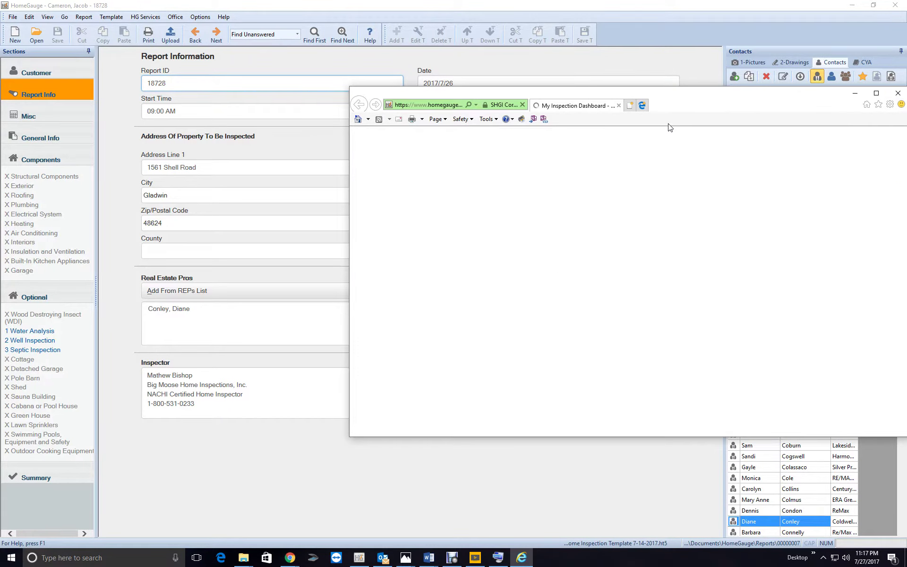
Maximize the dashboard and send the newest report's notification emails with View and Forward allowed for both
drag(679, 103, 463, 47)
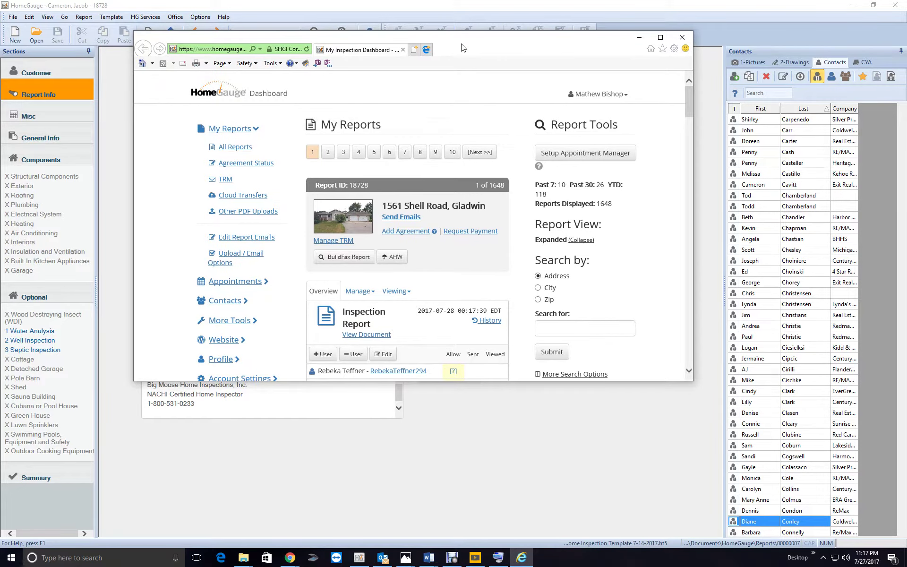
click(656, 39)
scroll(468, 228, down, 3)
scroll(468, 228, up, 3)
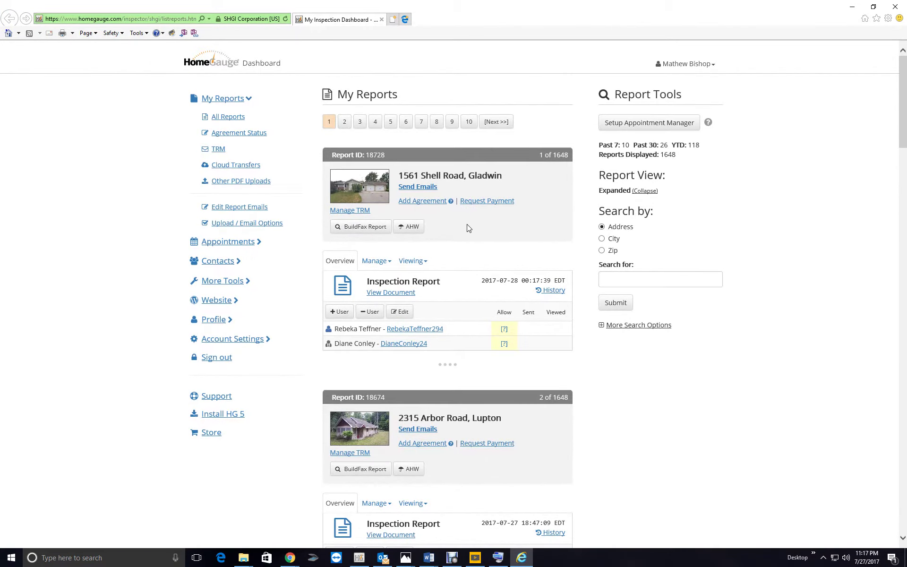
click(418, 187)
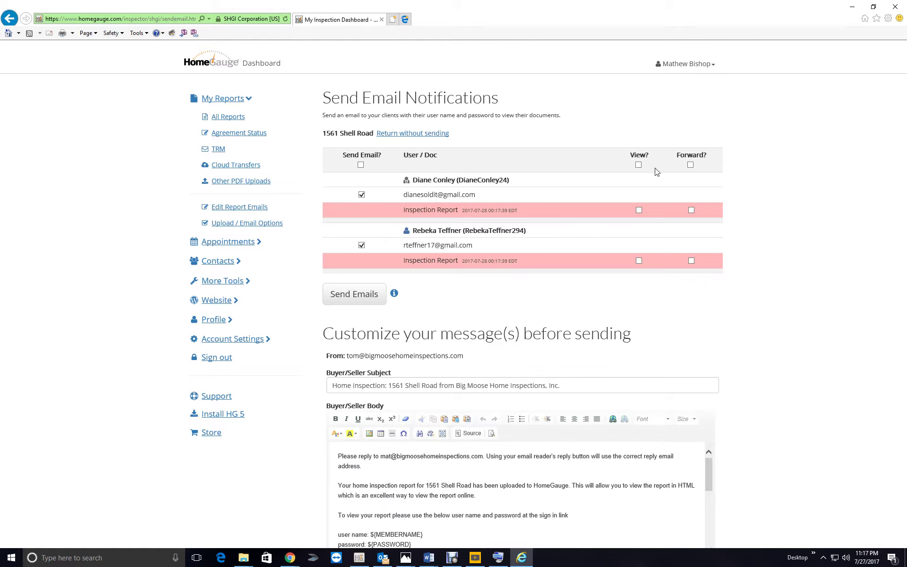
click(639, 165)
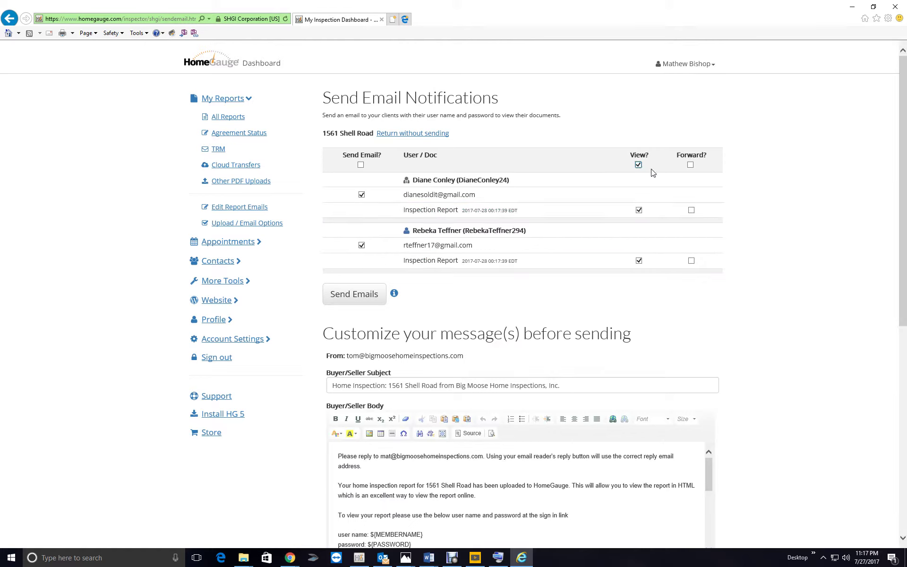
click(690, 165)
click(352, 294)
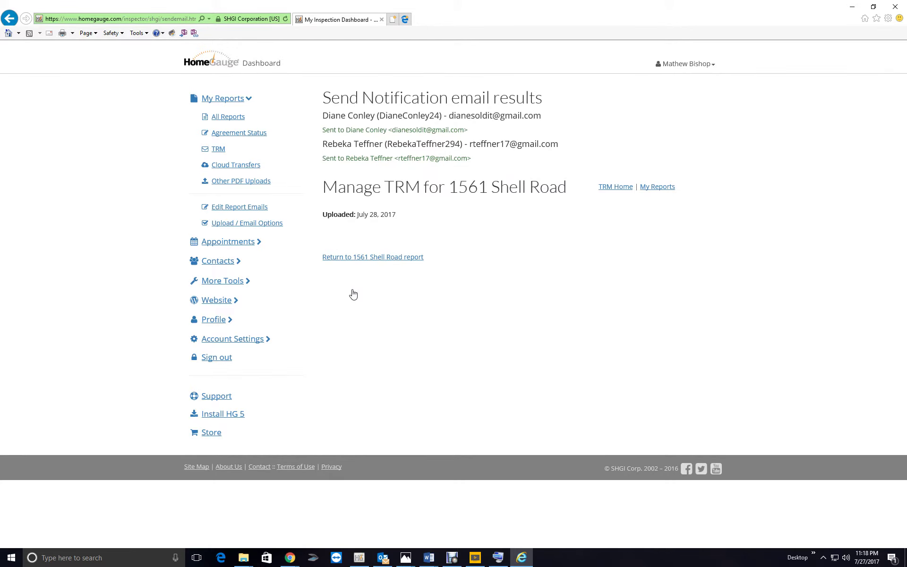
Return to the dashboard's report list, review it, and close the browser
click(404, 257)
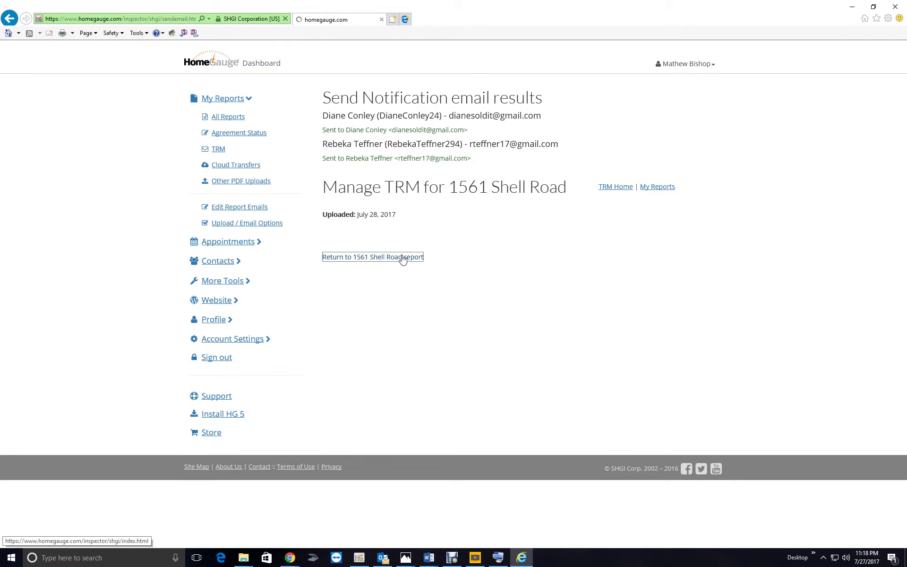
scroll(663, 142, down, 10)
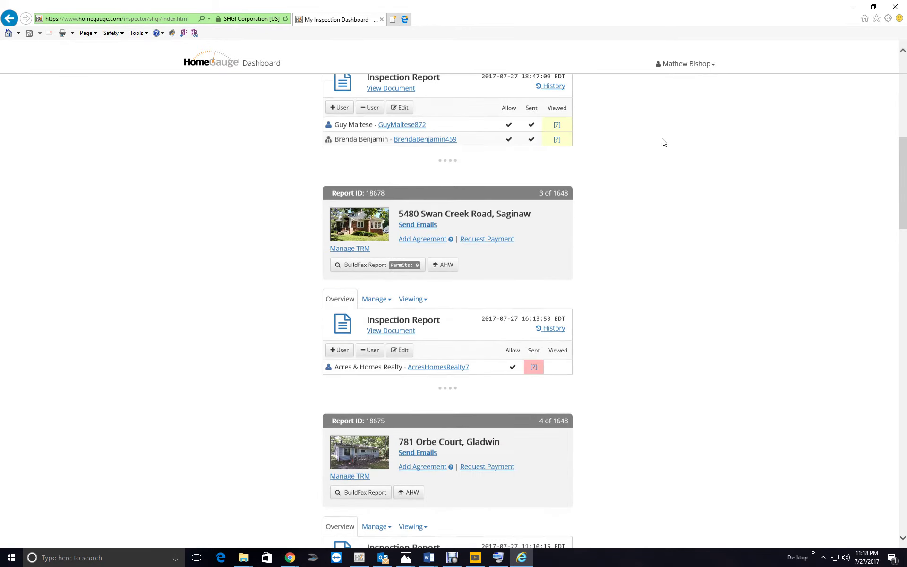
scroll(663, 142, up, 10)
scroll(664, 142, down, 7)
scroll(664, 143, down, 4)
scroll(663, 141, up, 11)
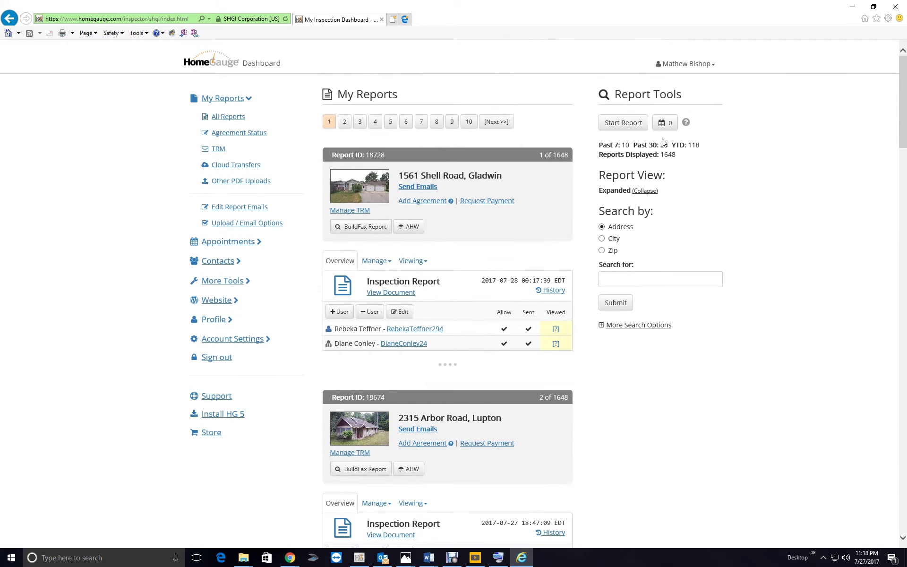
click(897, 8)
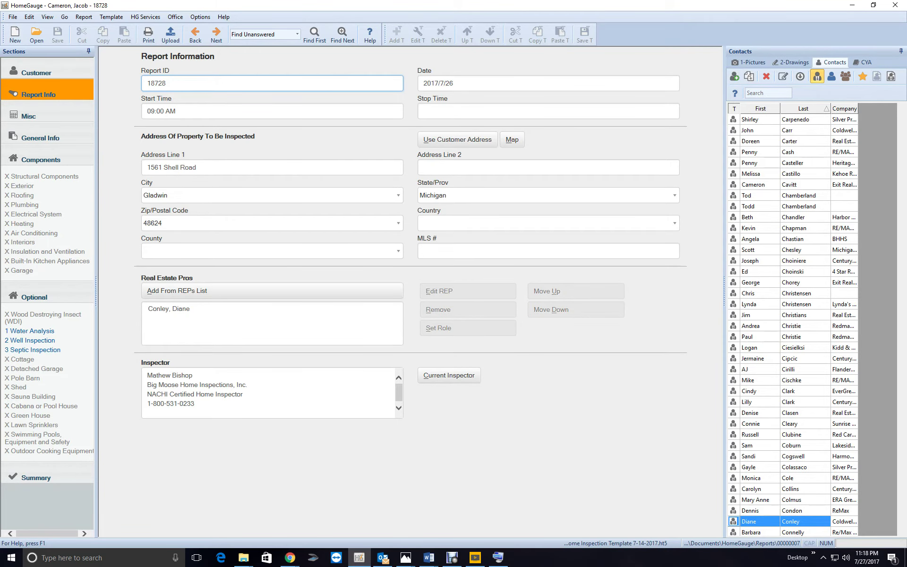